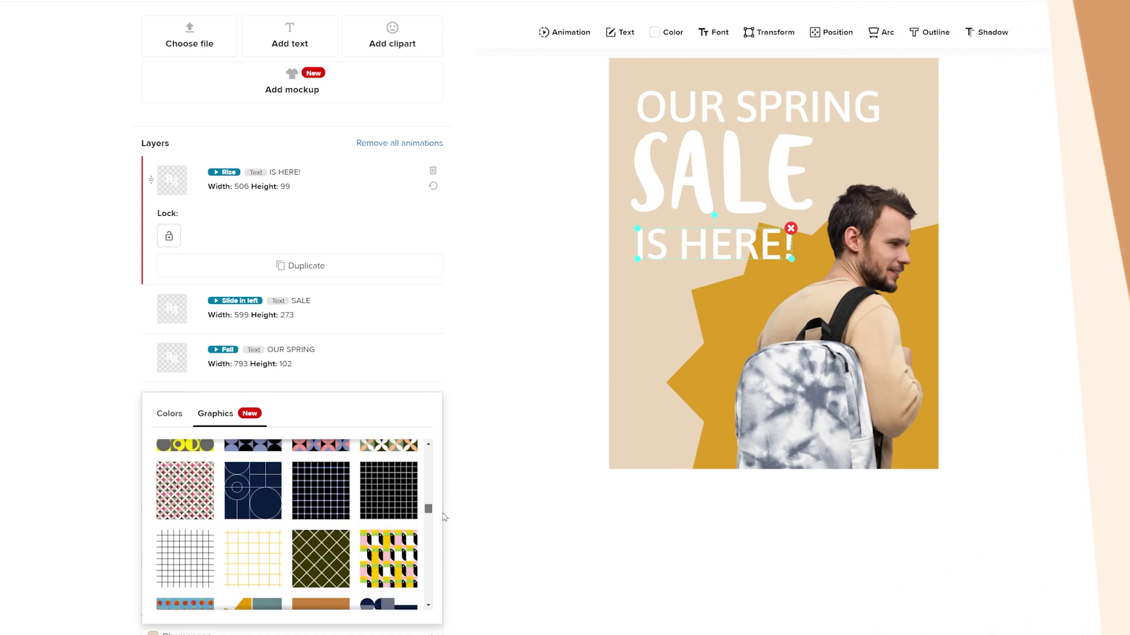
# - Add a feather clipart, tilt it to 38° and move it to the lower left
pyautogui.moveTo(445, 517); pyautogui.dragTo(438, 543)
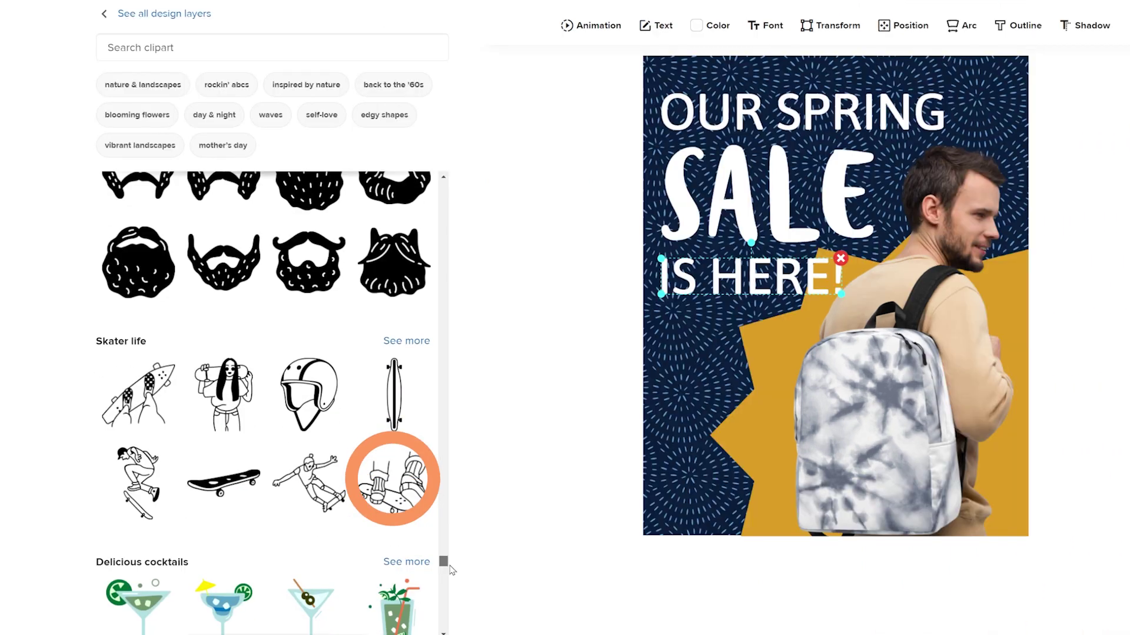
pyautogui.moveTo(442, 569); pyautogui.dragTo(443, 590)
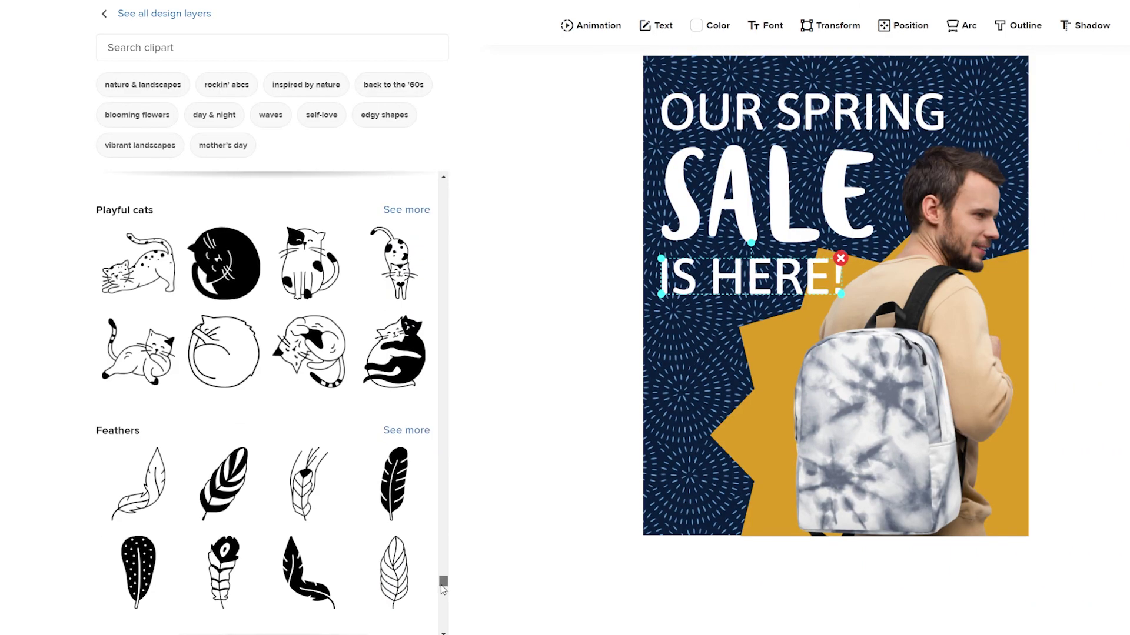
pyautogui.click(395, 482)
pyautogui.moveTo(845, 231); pyautogui.dragTo(877, 243)
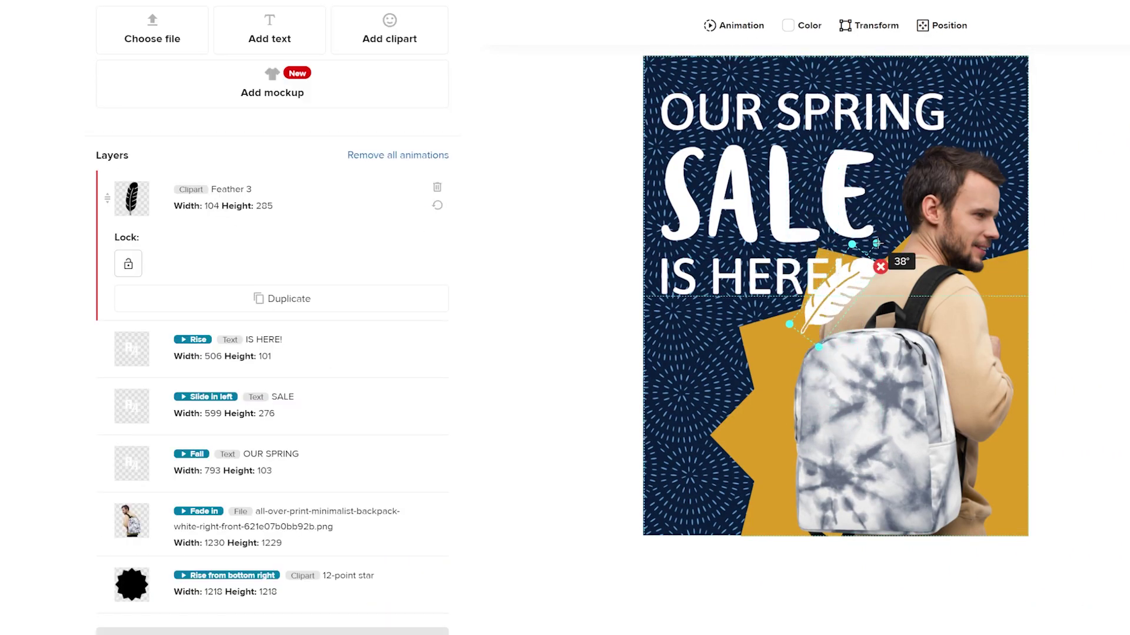
pyautogui.moveTo(836, 292); pyautogui.dragTo(727, 377)
# - Turn the star shape behind the model blue
pyautogui.click(764, 447)
pyautogui.click(801, 24)
pyautogui.click(270, 202)
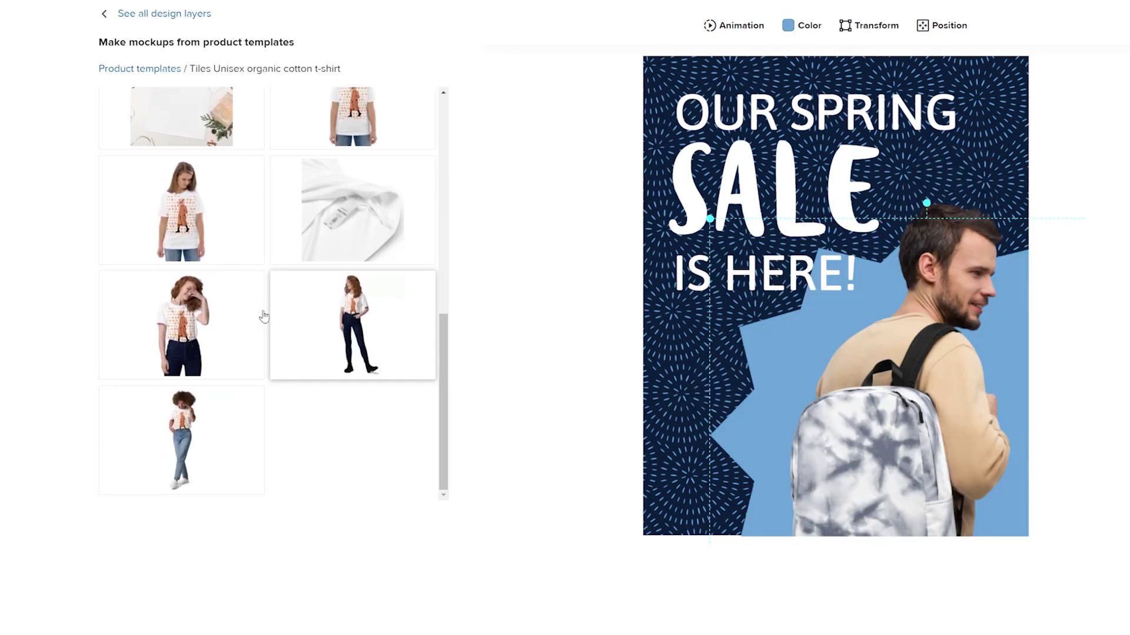
# - Add the woman in T-shirt mockup, shrink it, move it down-right and tilt it 7°
pyautogui.click(232, 310)
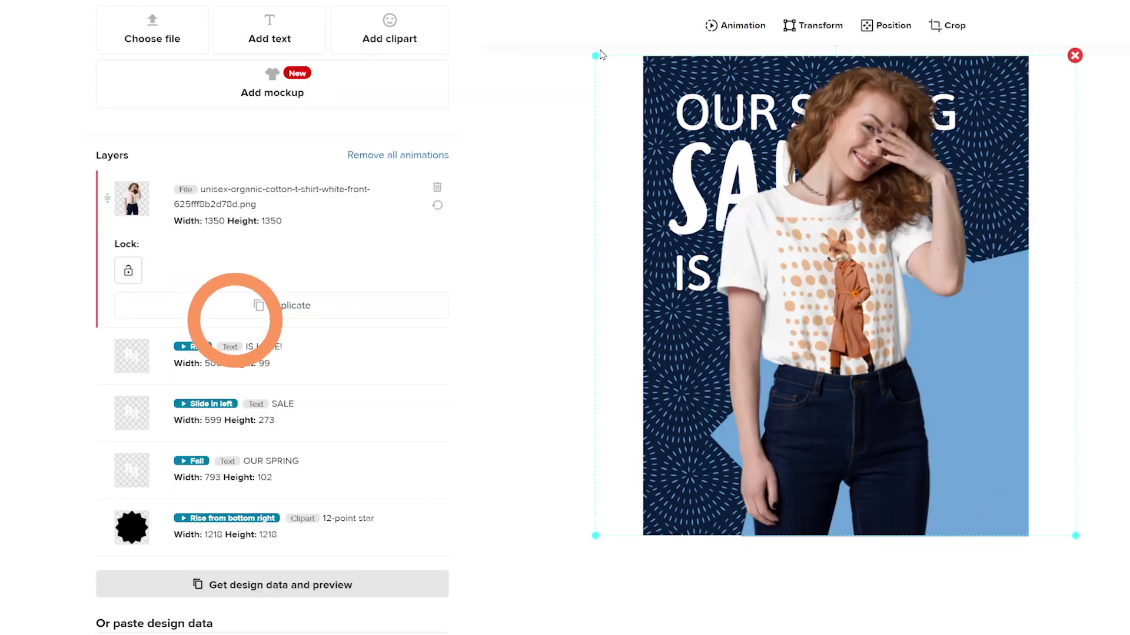
pyautogui.moveTo(598, 55); pyautogui.dragTo(669, 148)
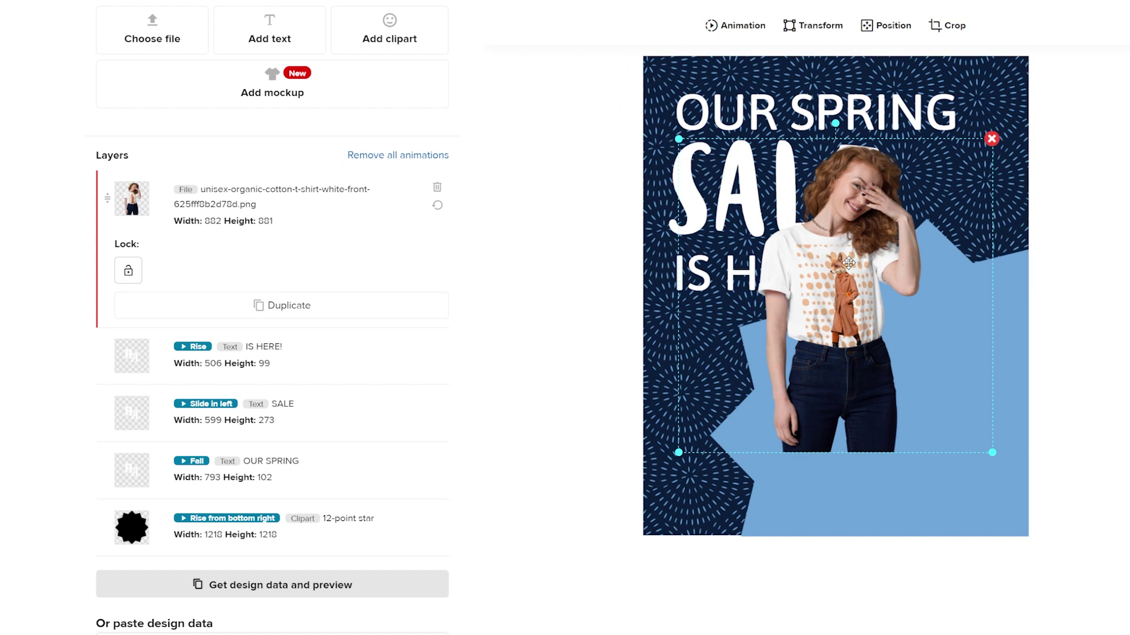
pyautogui.moveTo(848, 263); pyautogui.dragTo(910, 369)
pyautogui.moveTo(899, 229); pyautogui.dragTo(922, 227)
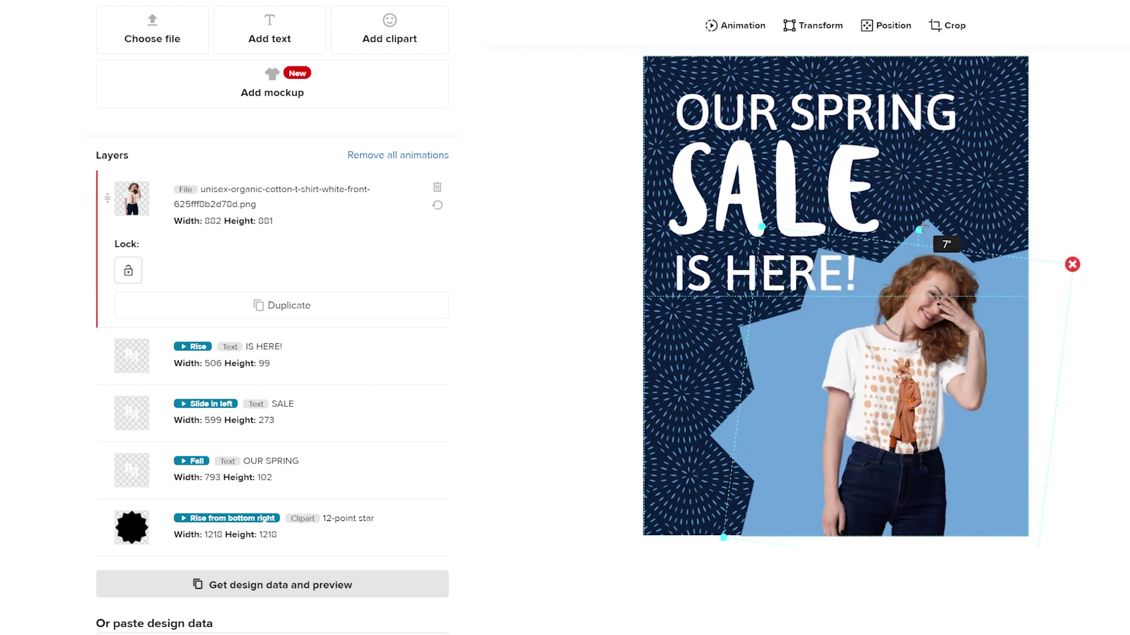
# - After trying Fade in, give the model a rise-in-from-bottom entrance animation
pyautogui.click(735, 25)
pyautogui.click(229, 127)
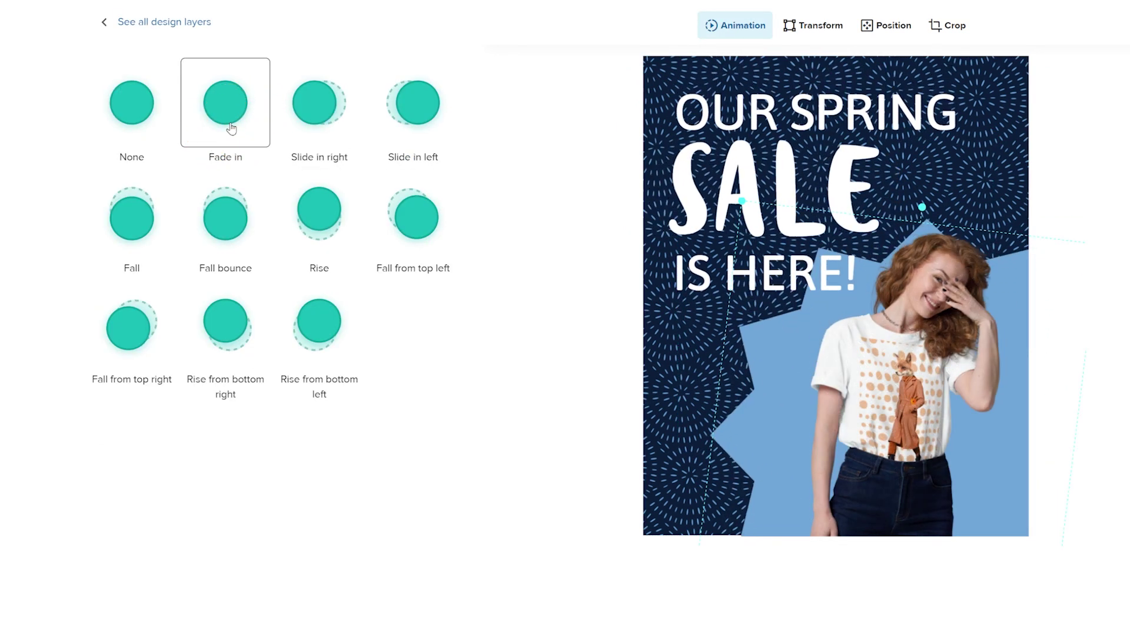
pyautogui.click(418, 230)
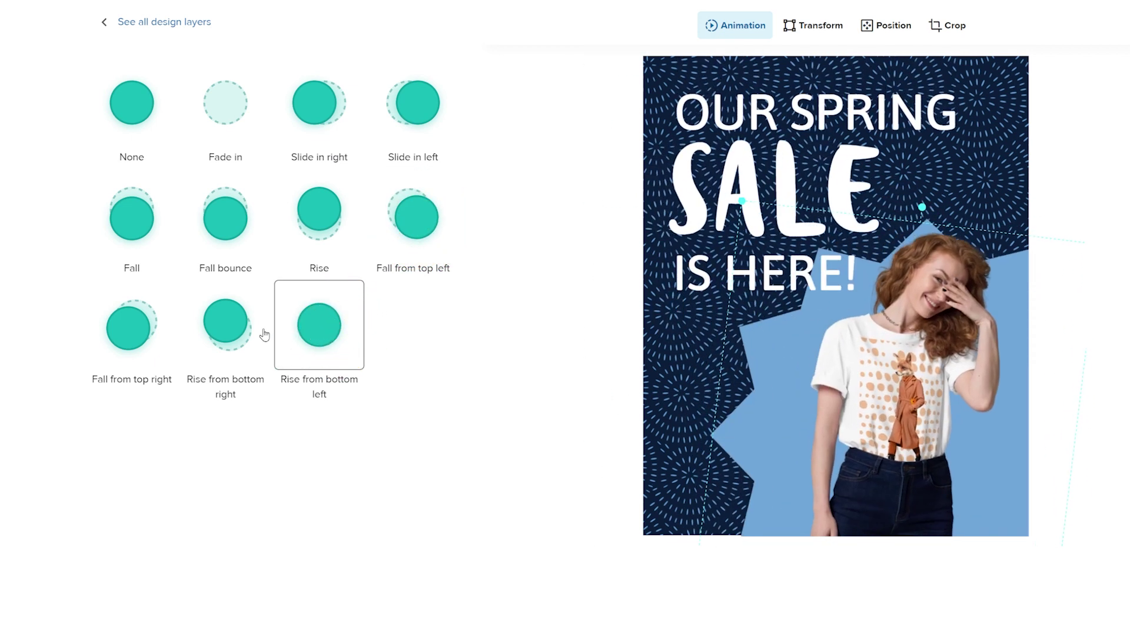
pyautogui.click(242, 324)
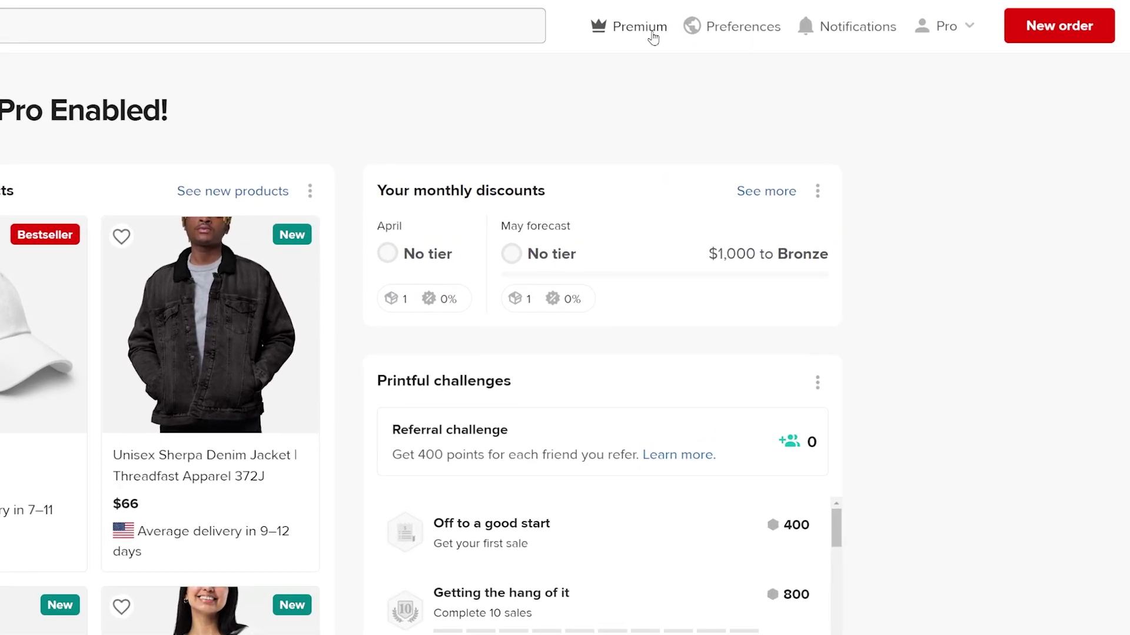
# - Expand the Premium menu in the top header
pyautogui.click(652, 36)
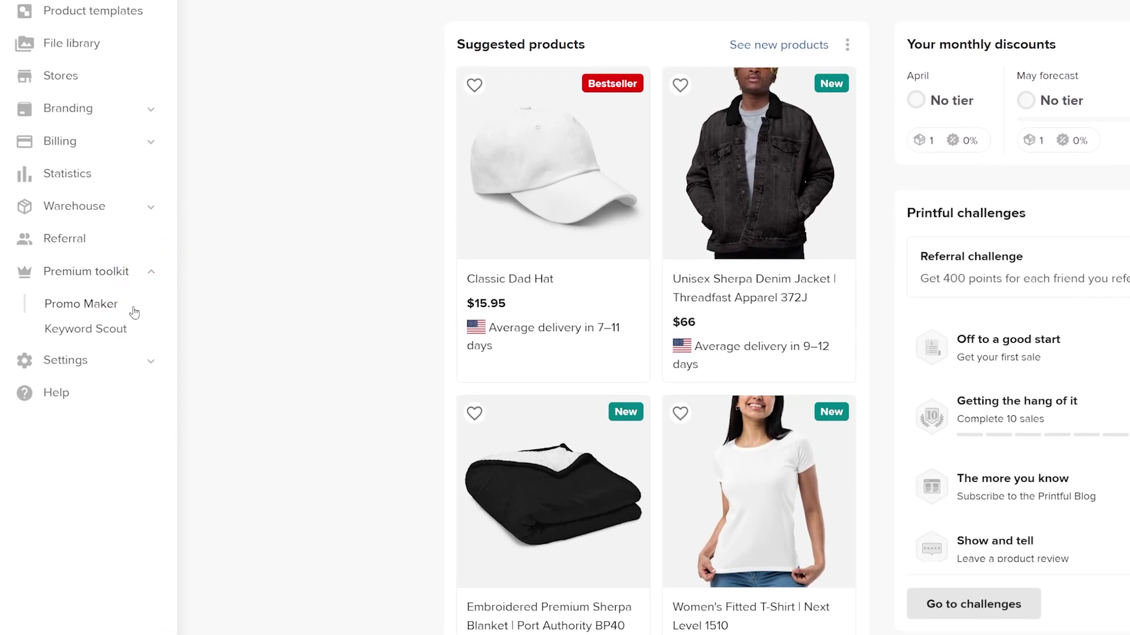
# - Go to Promo Maker from the Premium toolkit and scroll through the template categories
pyautogui.click(134, 312)
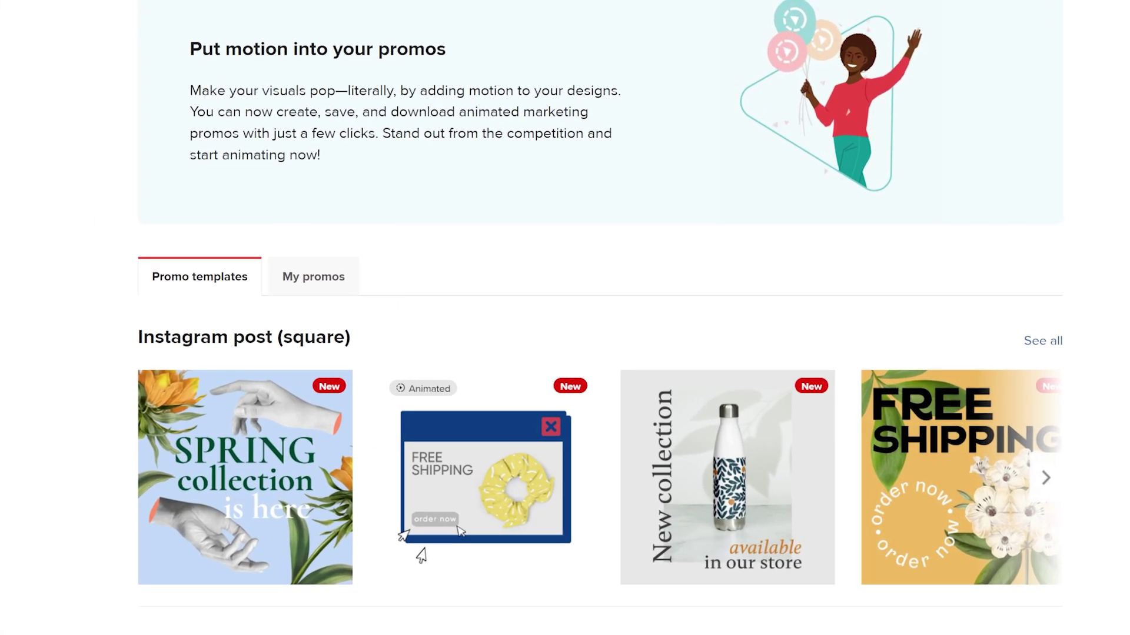
pyautogui.scroll(-5, 600, 329)
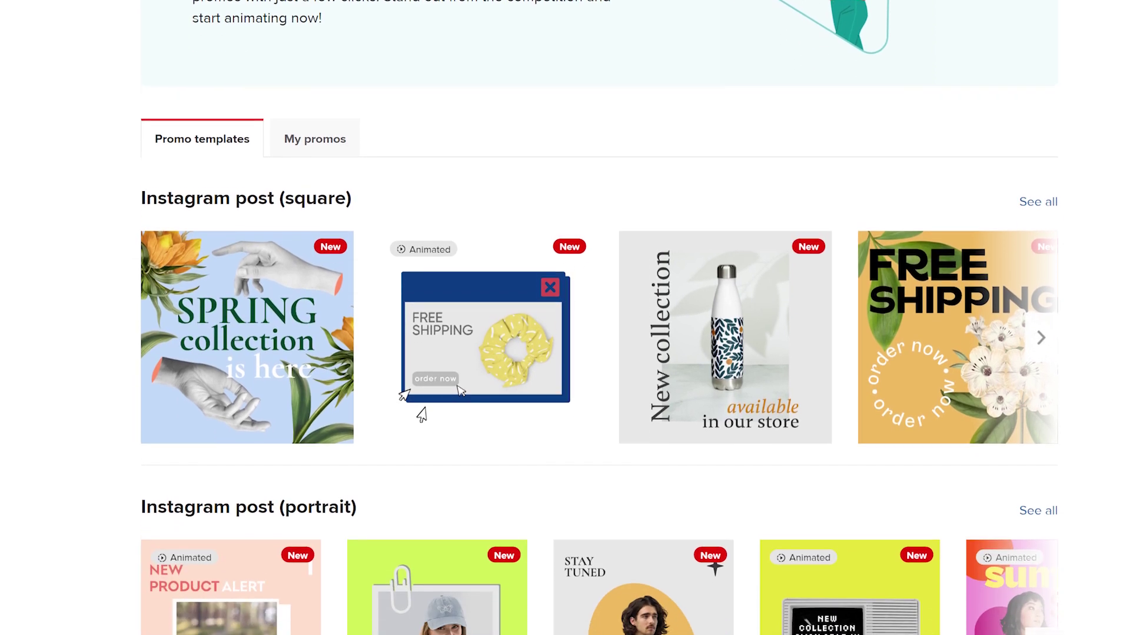
pyautogui.scroll(-5, 600, 330)
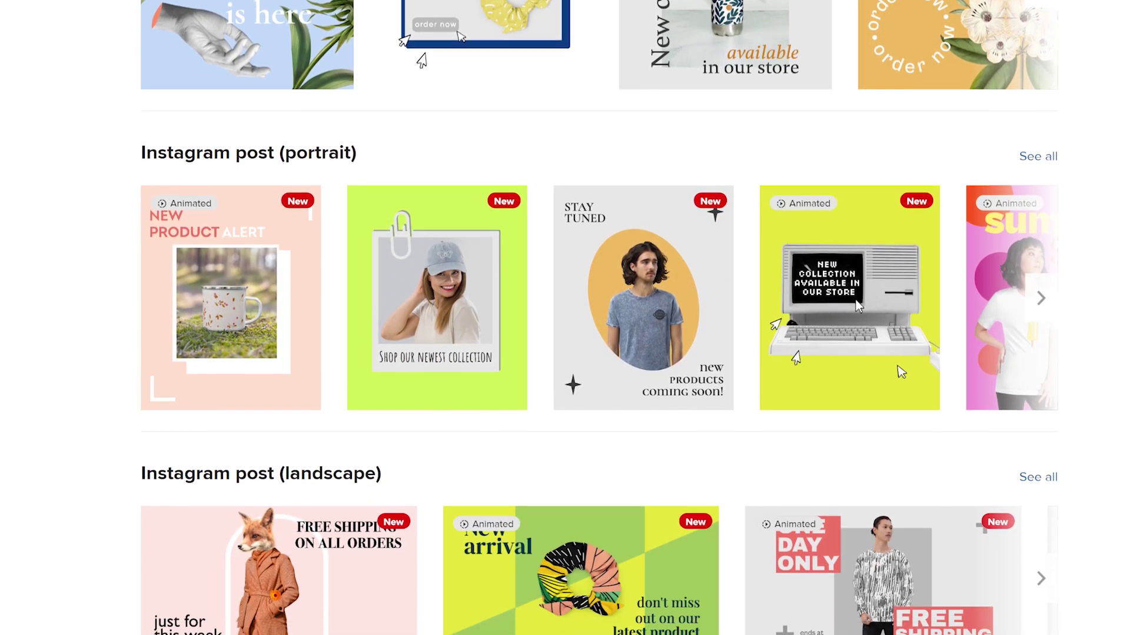
pyautogui.scroll(-5, 600, 329)
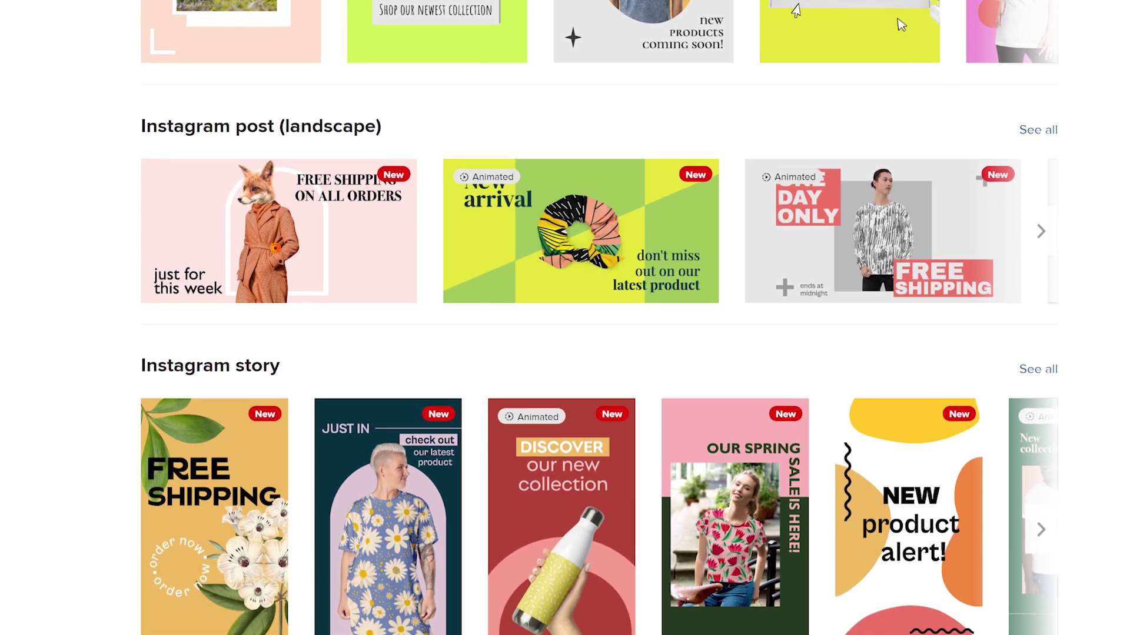
pyautogui.scroll(-5, 600, 330)
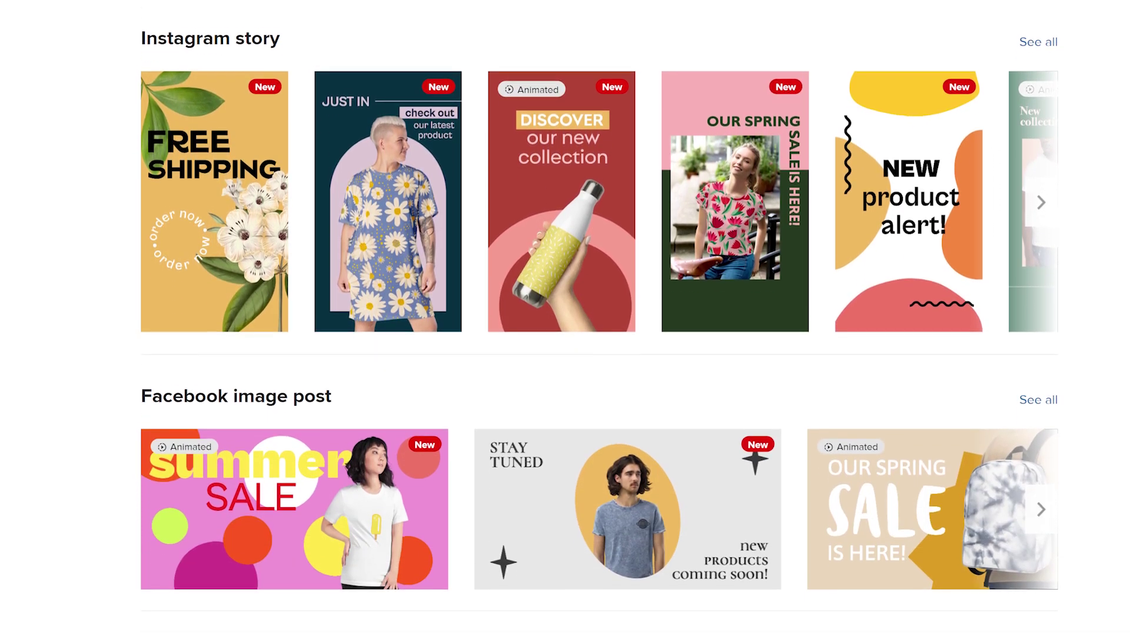
pyautogui.scroll(-4, 600, 329)
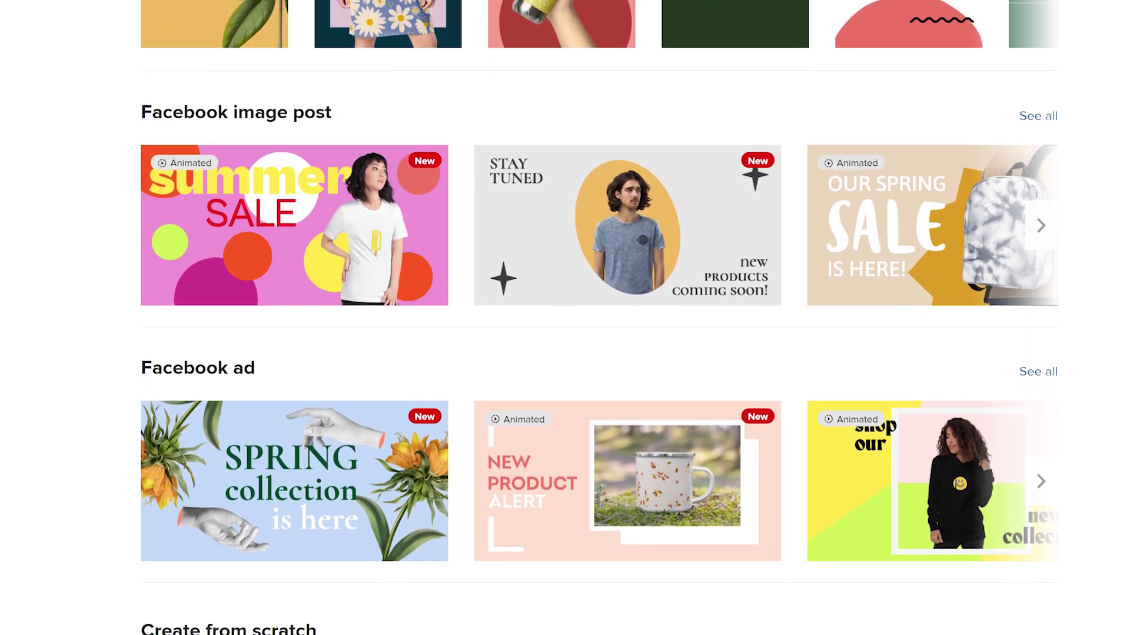
pyautogui.scroll(-3, 600, 329)
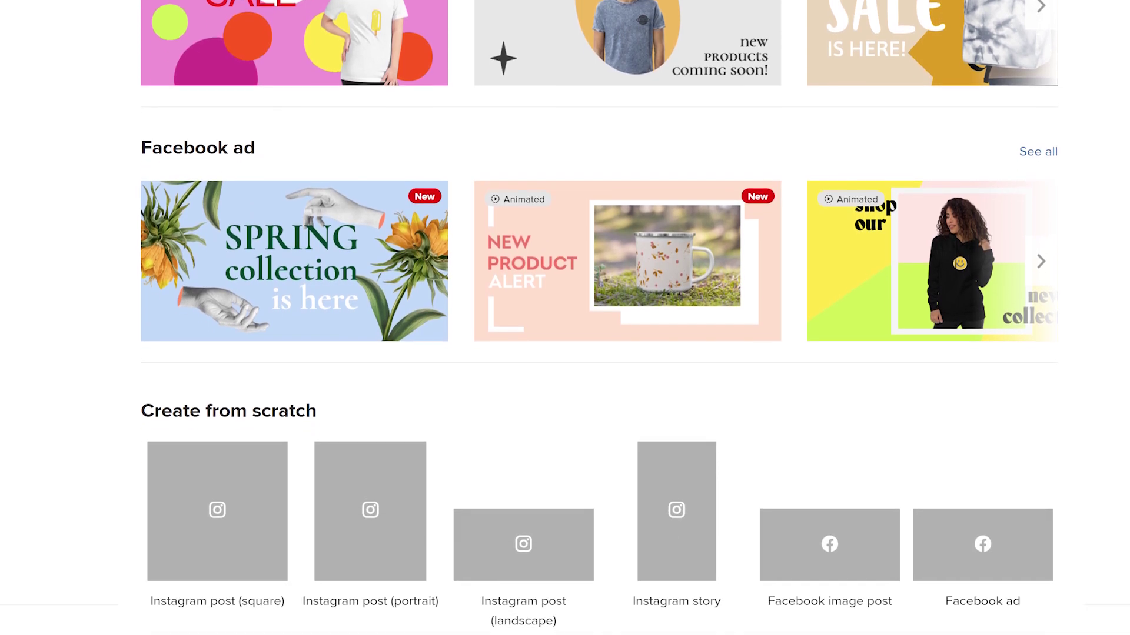
pyautogui.scroll(-1, 600, 330)
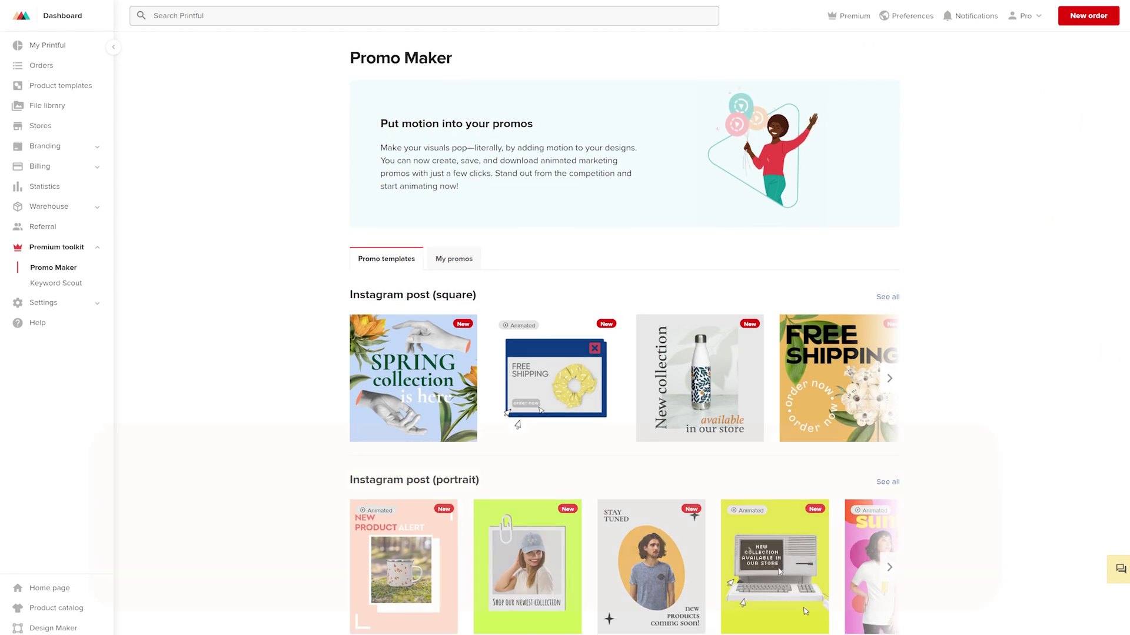
# - Show all Instagram story templates and personalize the 'Just for this week' 20% off template
pyautogui.scroll(-3, 624, 329)
pyautogui.scroll(-7, 805, 37)
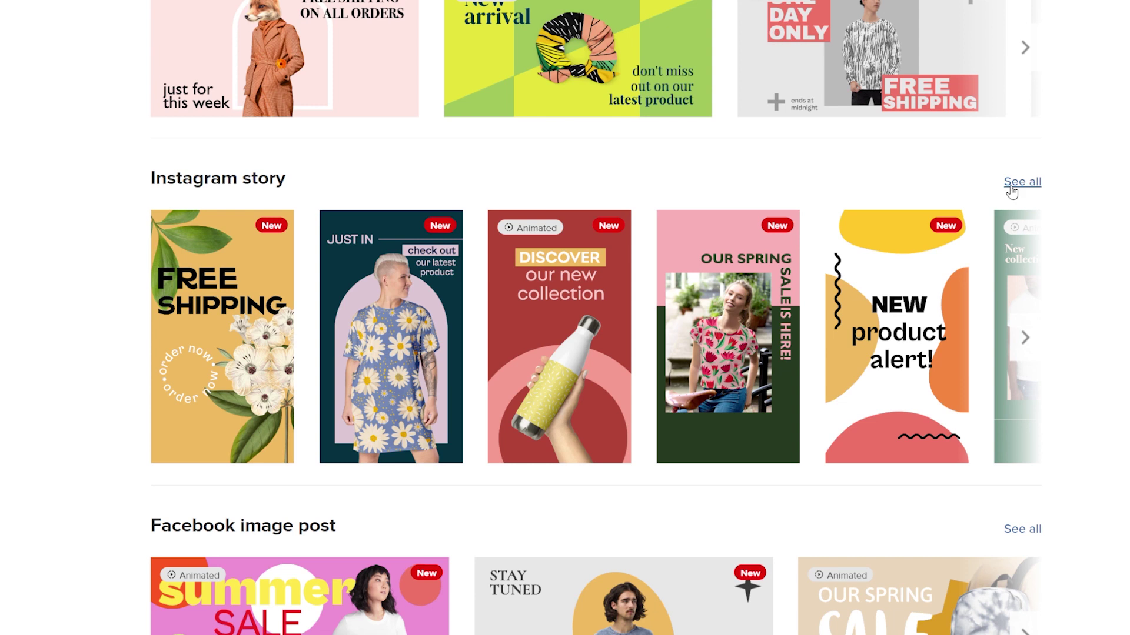
pyautogui.click(1009, 184)
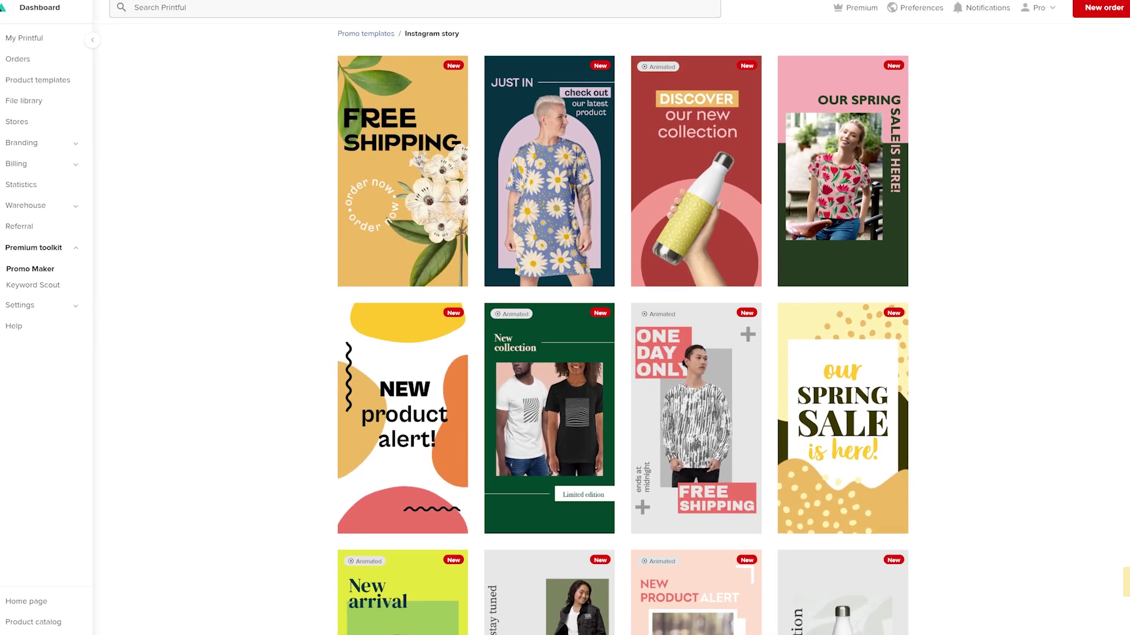
pyautogui.scroll(-3, 624, 330)
pyautogui.scroll(-6, 624, 333)
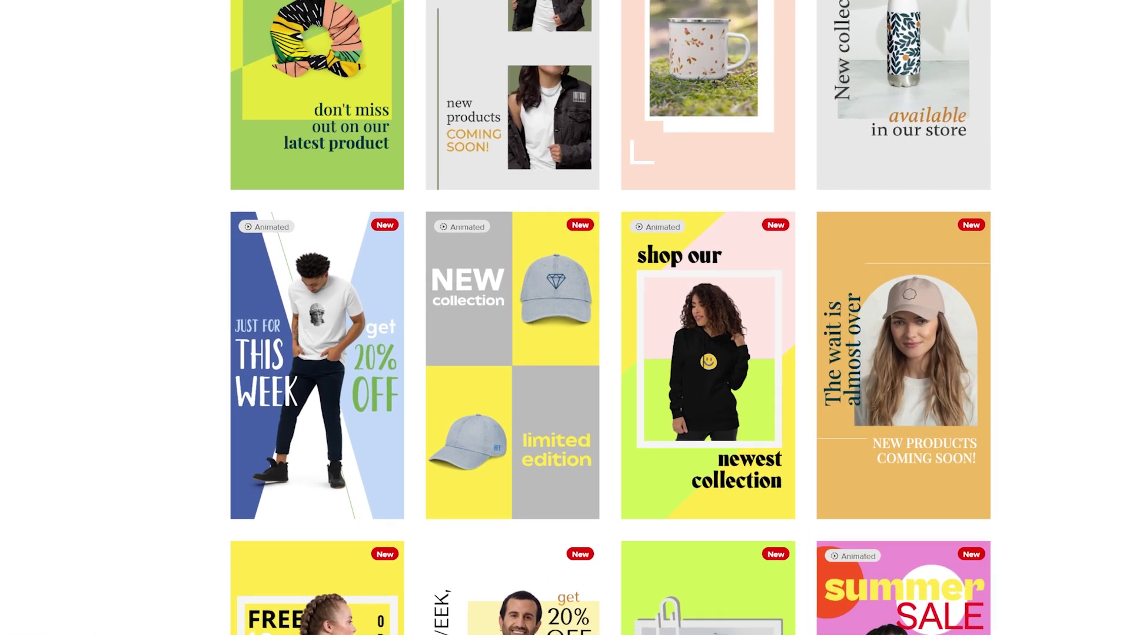
pyautogui.moveTo(634, 388)
pyautogui.moveTo(325, 381)
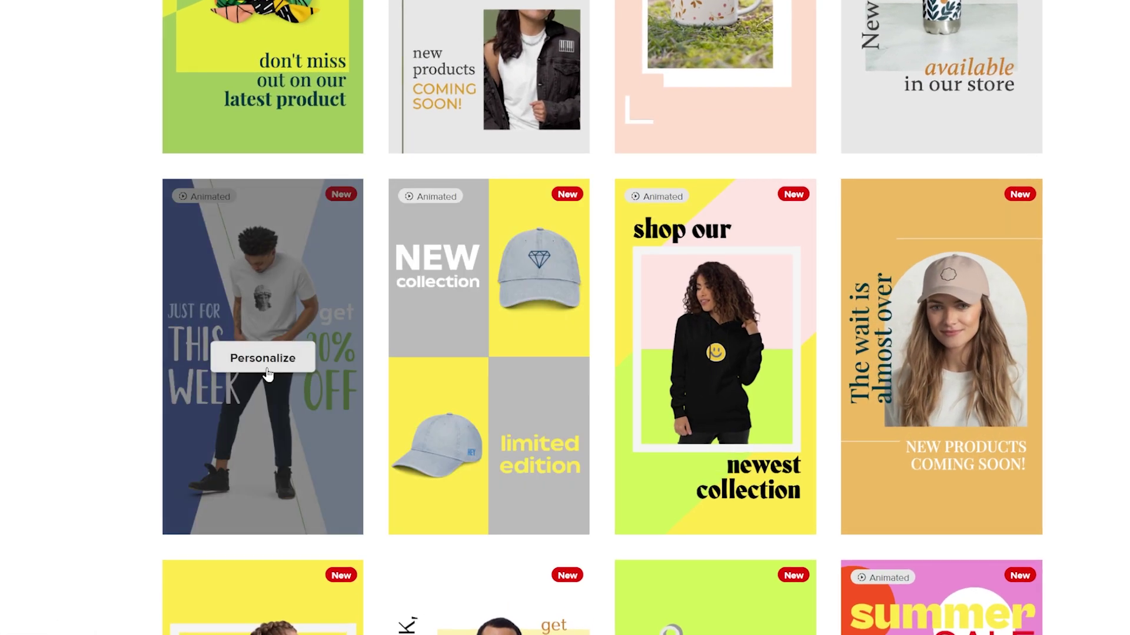
pyautogui.click(266, 368)
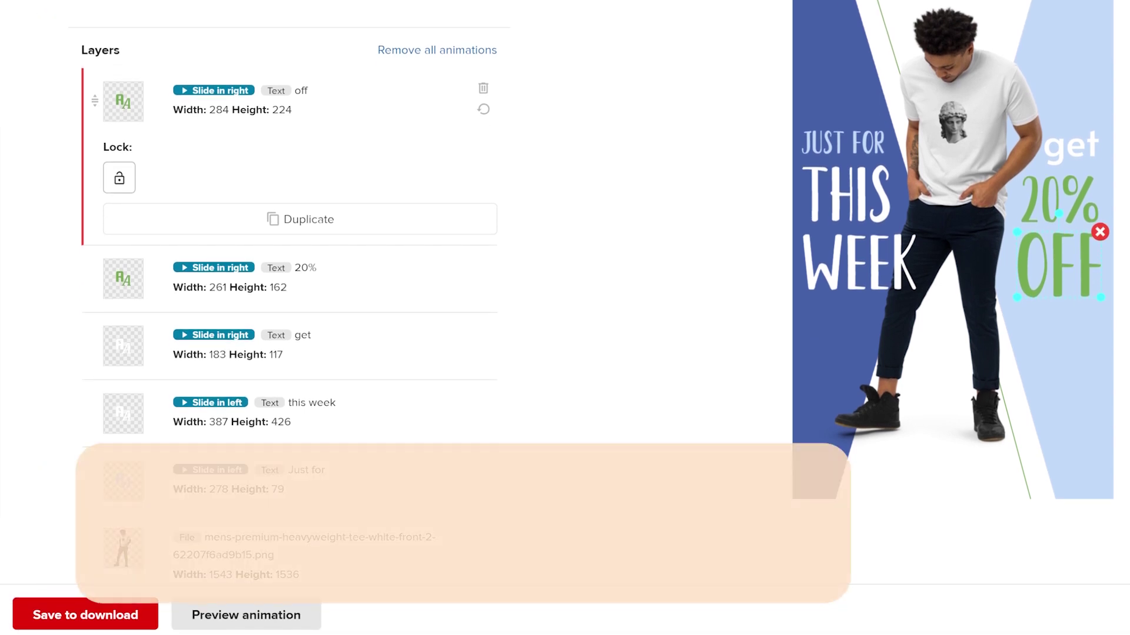
# - Lock the 'off', 'get' and 'this week' text layers
pyautogui.click(119, 180)
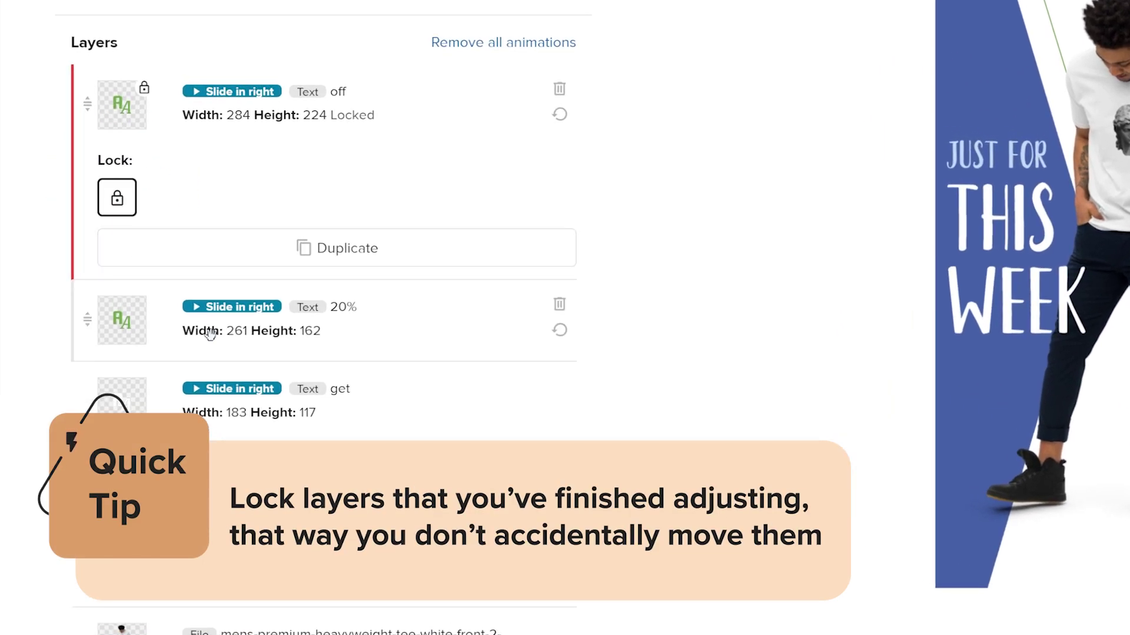
pyautogui.click(113, 426)
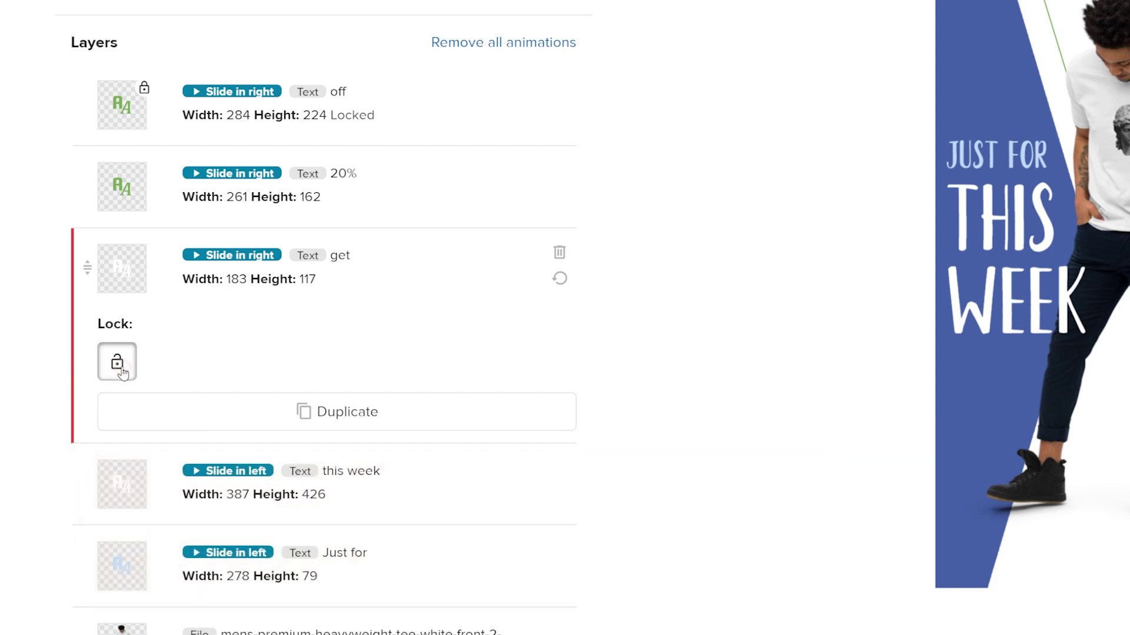
pyautogui.click(117, 362)
pyautogui.click(233, 513)
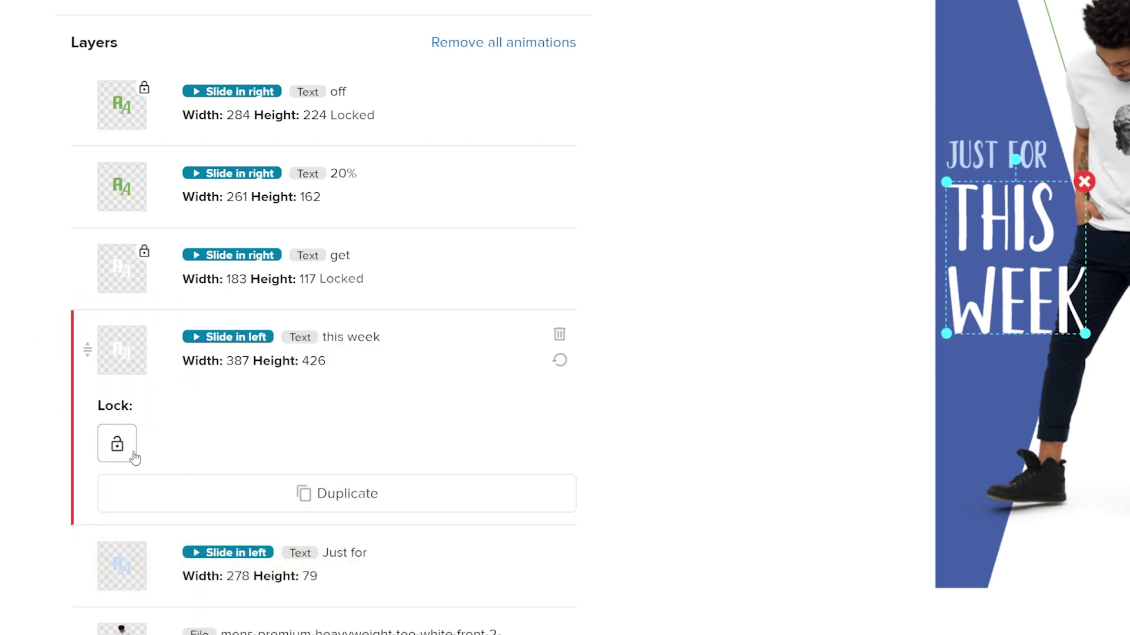
pyautogui.click(119, 450)
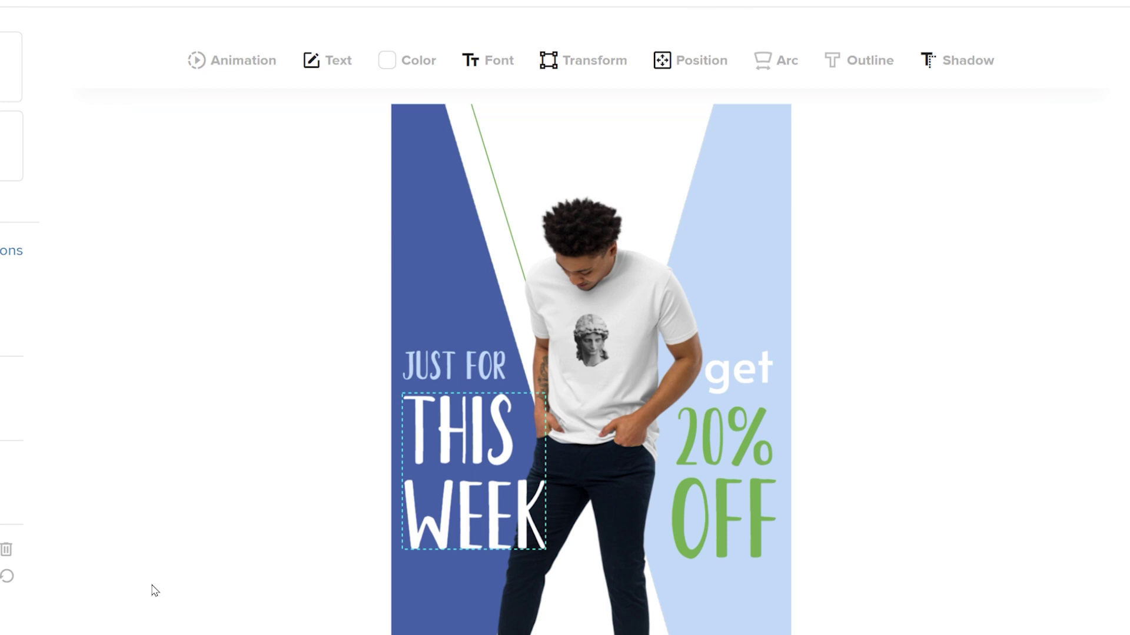
# - Color the right background shape Jewel green
pyautogui.click(444, 164)
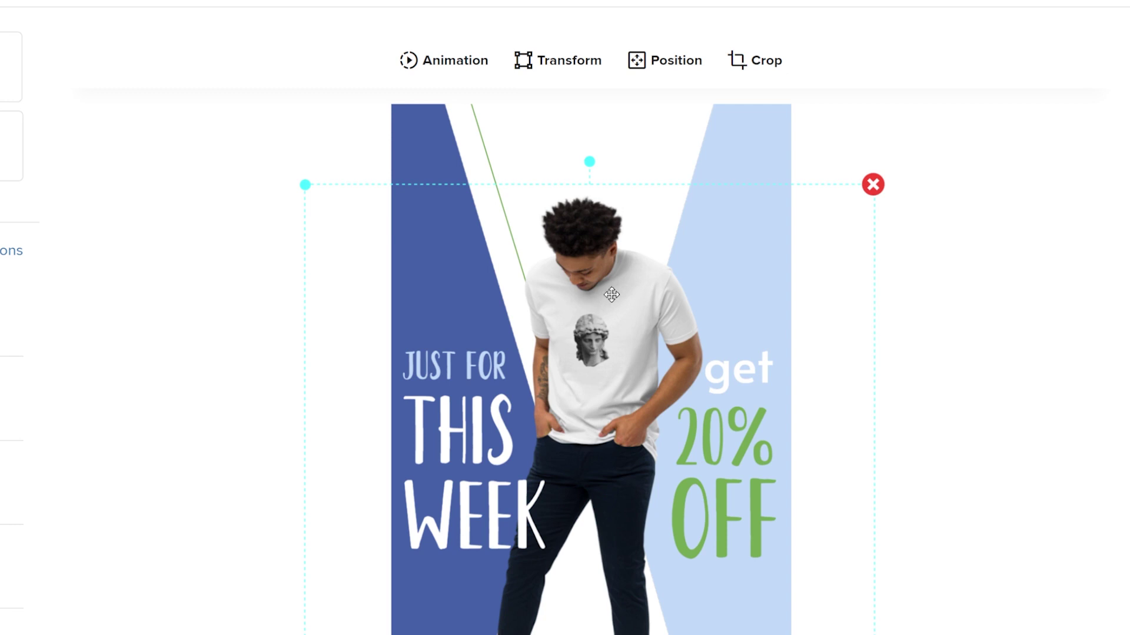
pyautogui.click(737, 164)
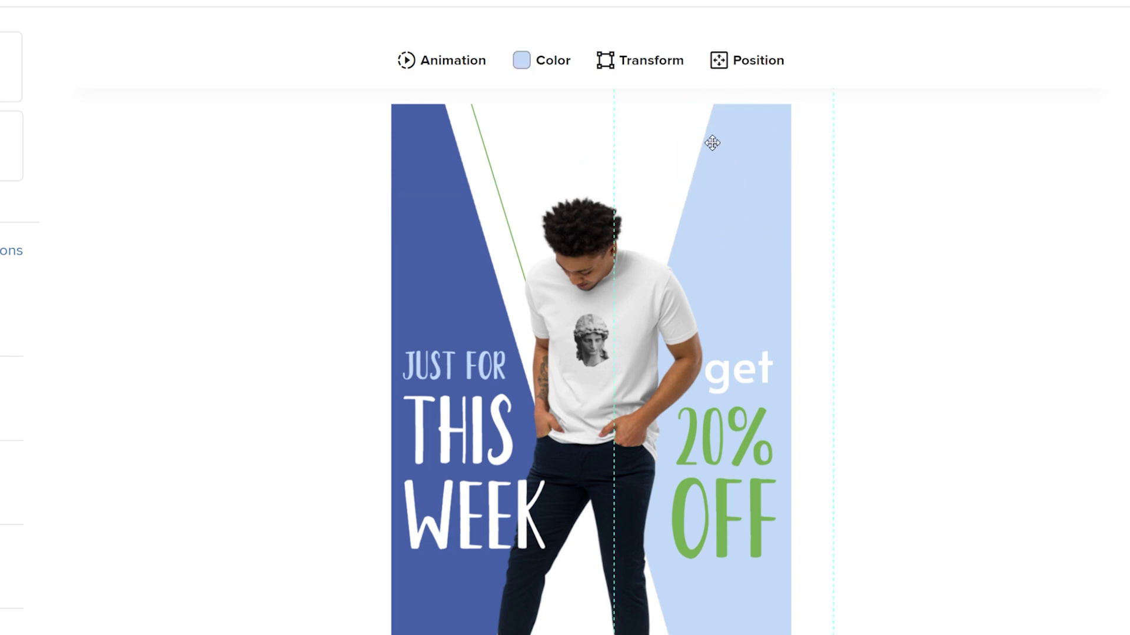
pyautogui.click(555, 64)
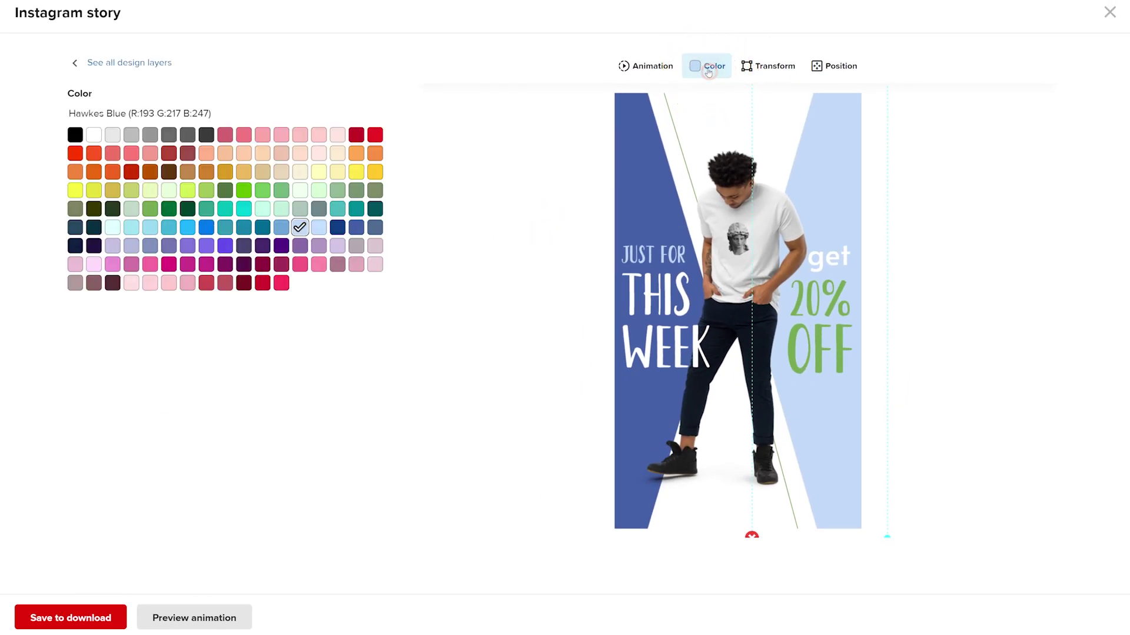
pyautogui.click(169, 210)
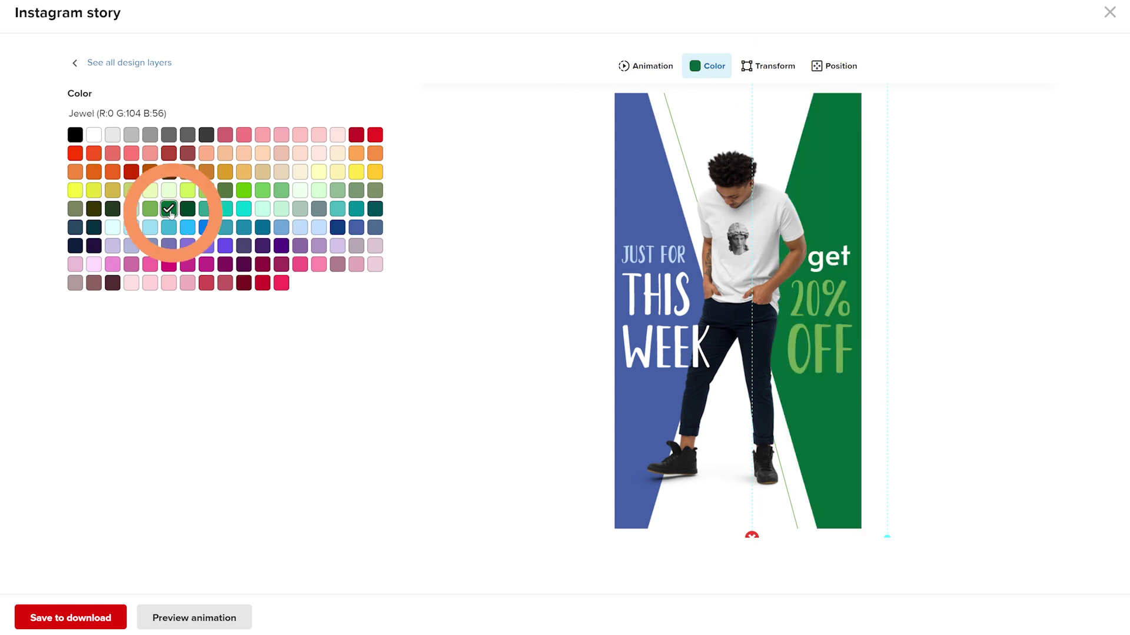
# - Color the left background shape light Green
pyautogui.click(627, 140)
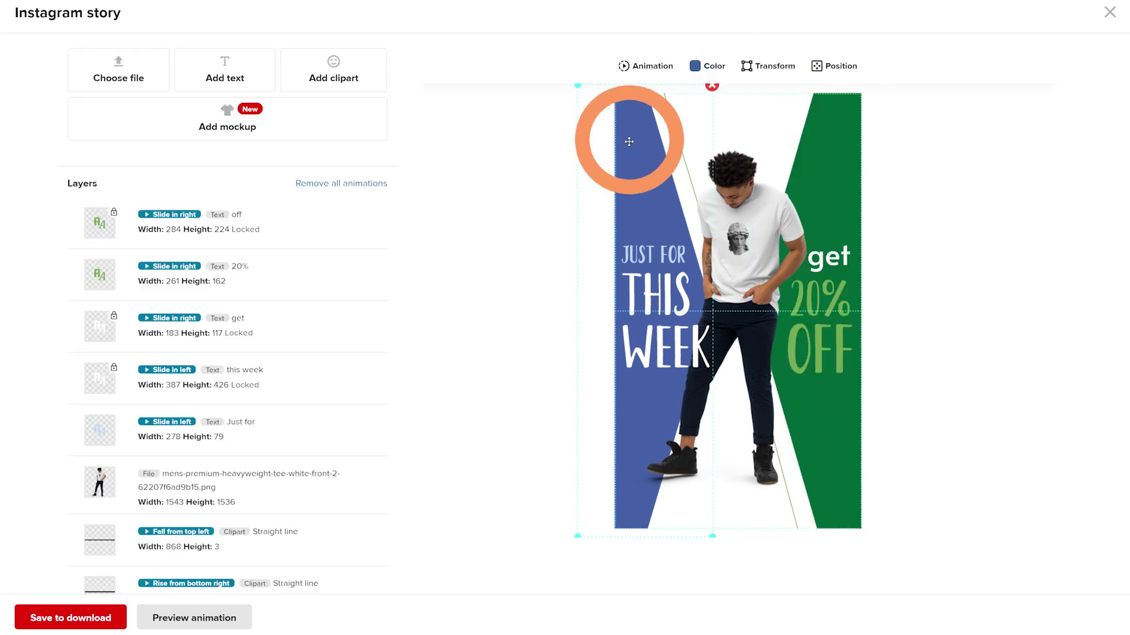
pyautogui.click(697, 70)
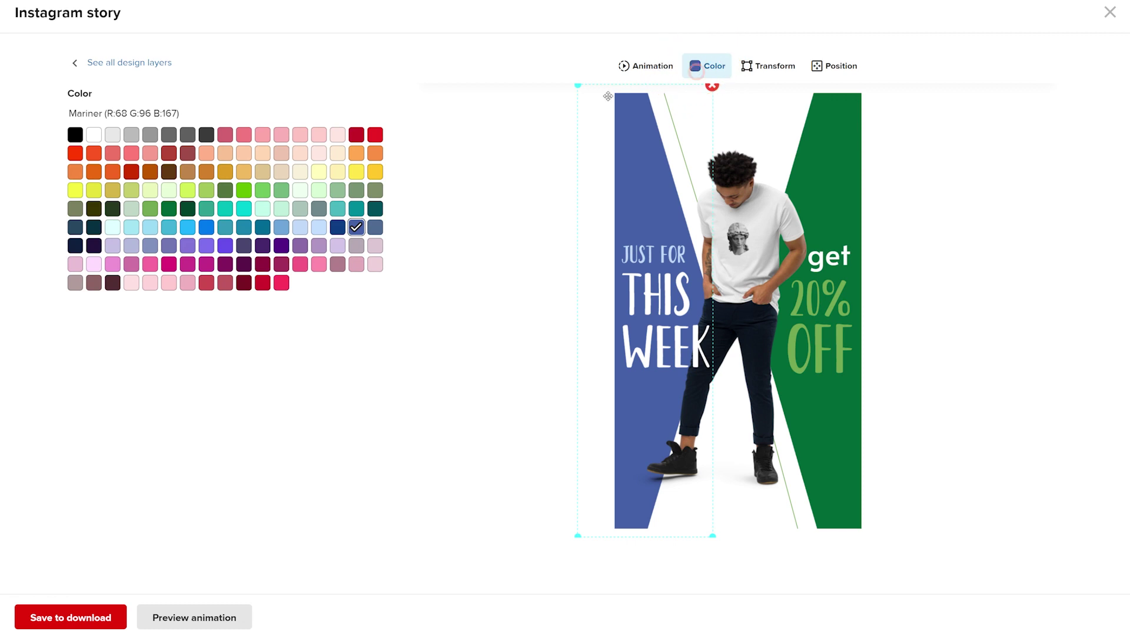
pyautogui.click(150, 211)
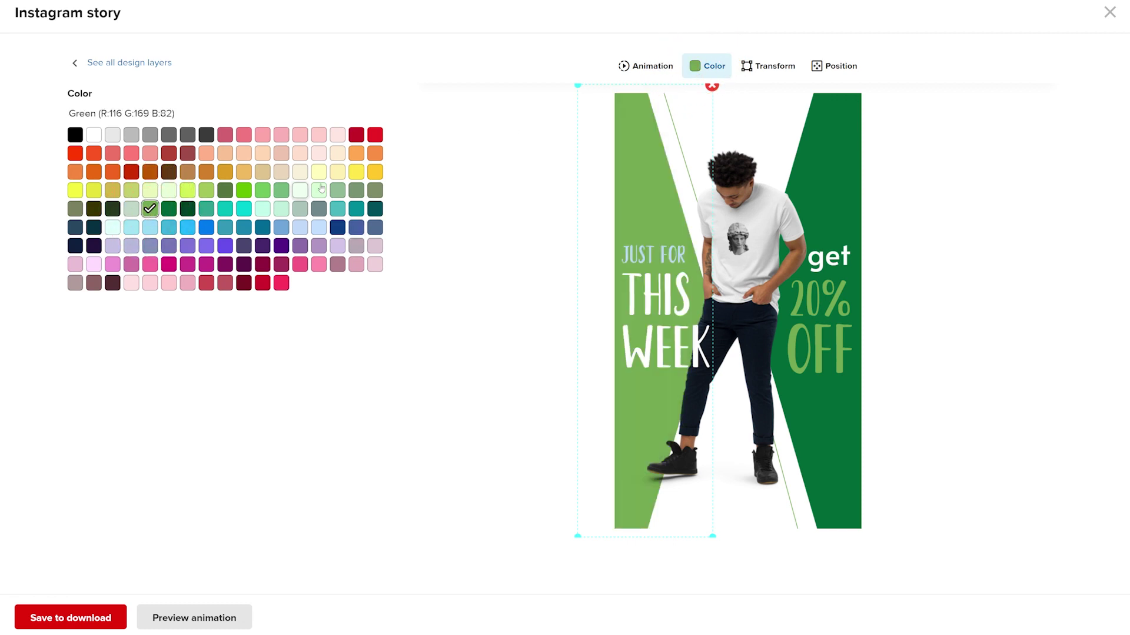
pyautogui.click(821, 297)
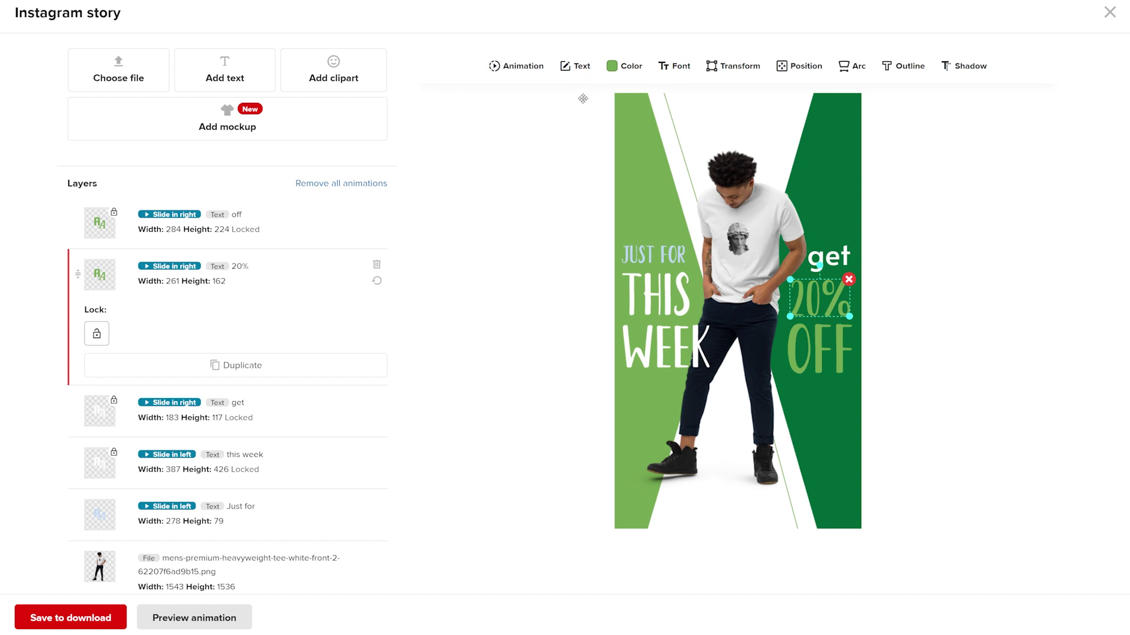
# - Change the discount text to 25% and give it a white outline of weight 0.08
pyautogui.click(572, 69)
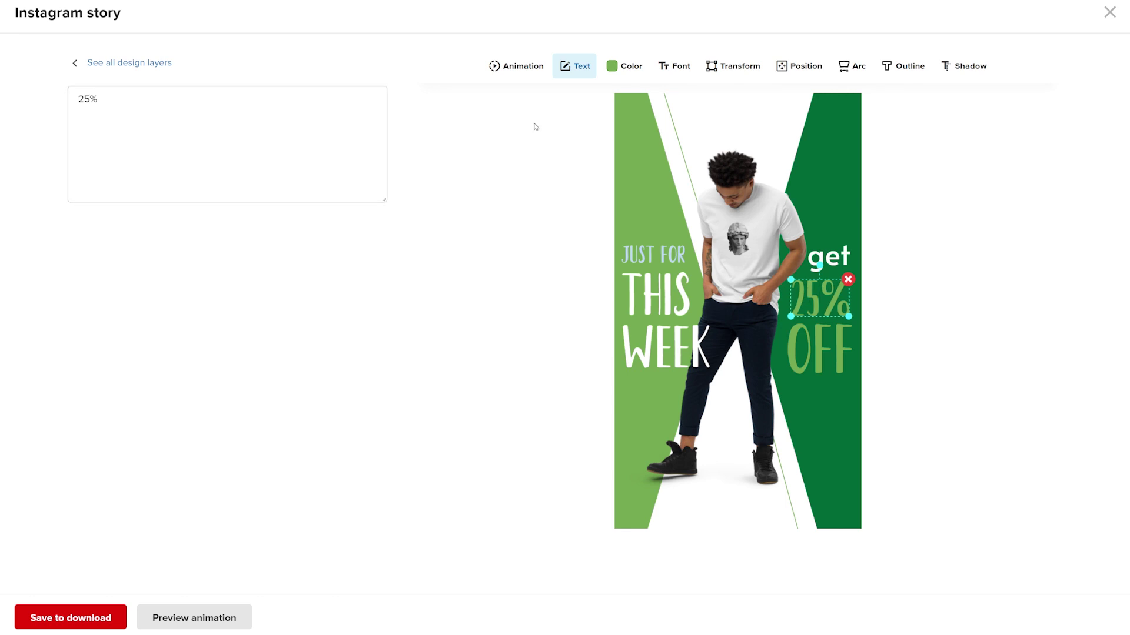
pyautogui.click(897, 72)
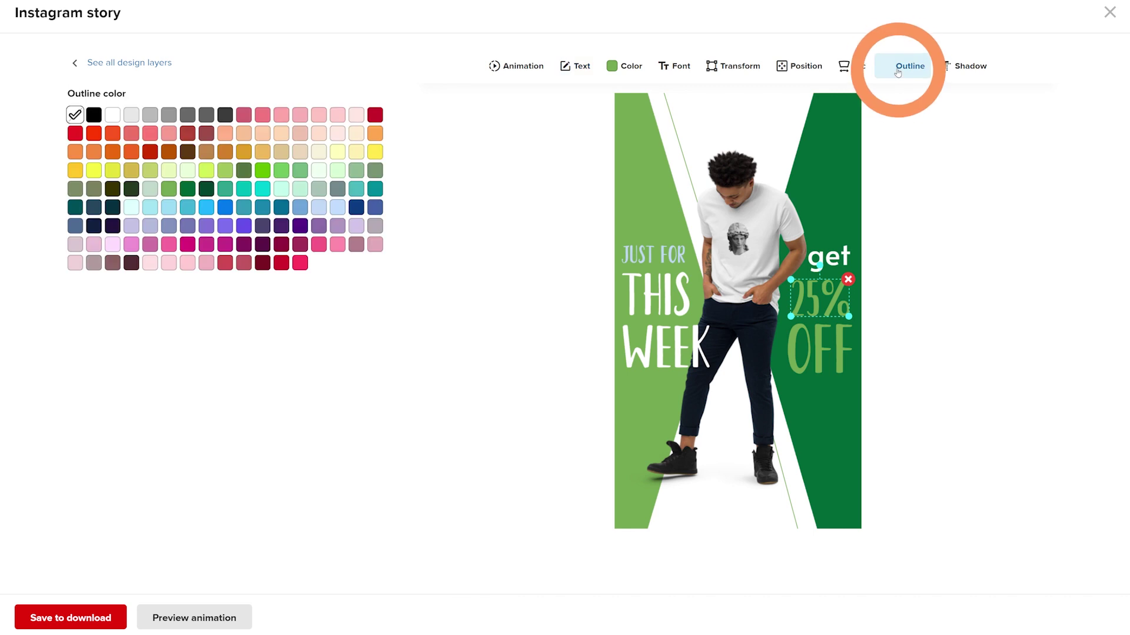
pyautogui.click(114, 122)
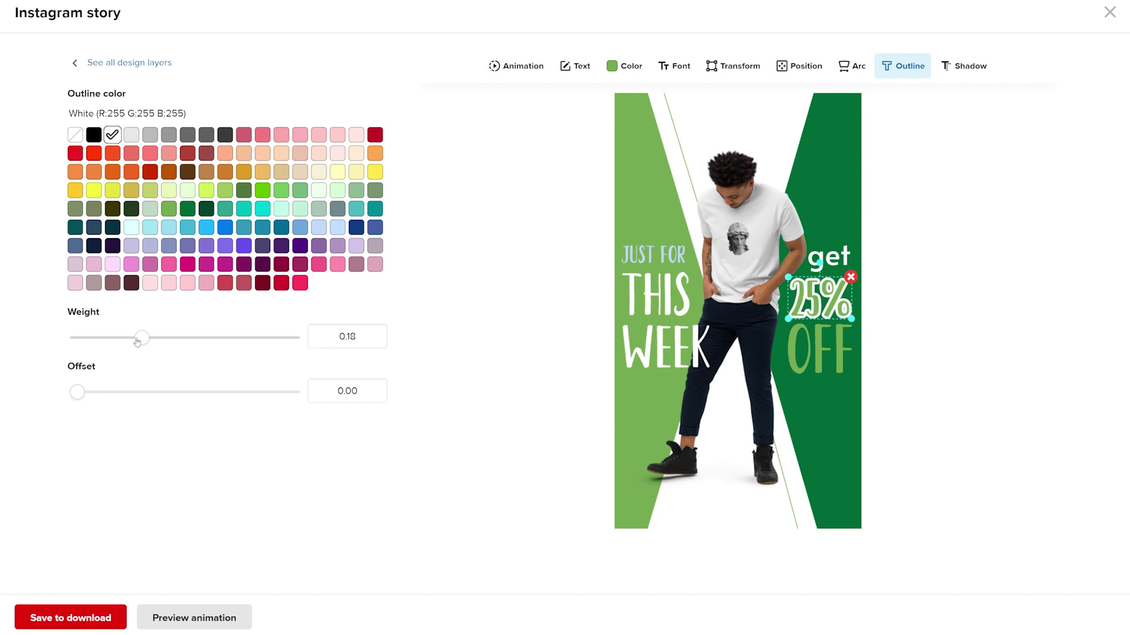
pyautogui.moveTo(137, 343); pyautogui.dragTo(111, 341)
pyautogui.click(130, 63)
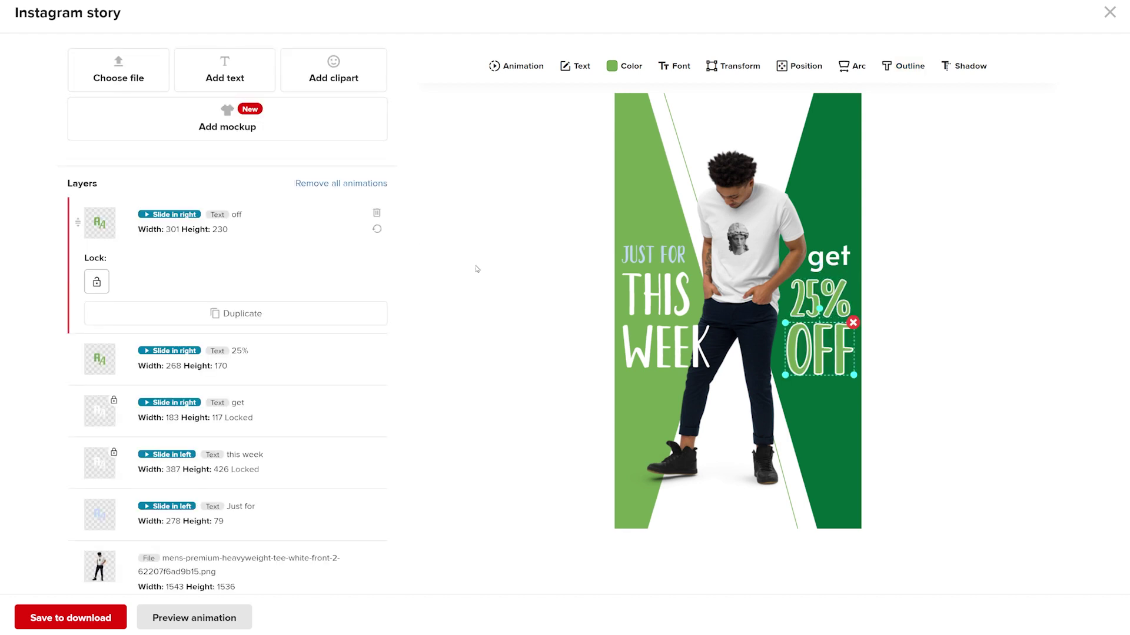
# - Set the area background to the grey speckled Abstract 83 graphic
pyautogui.scroll(-9, 476, 269)
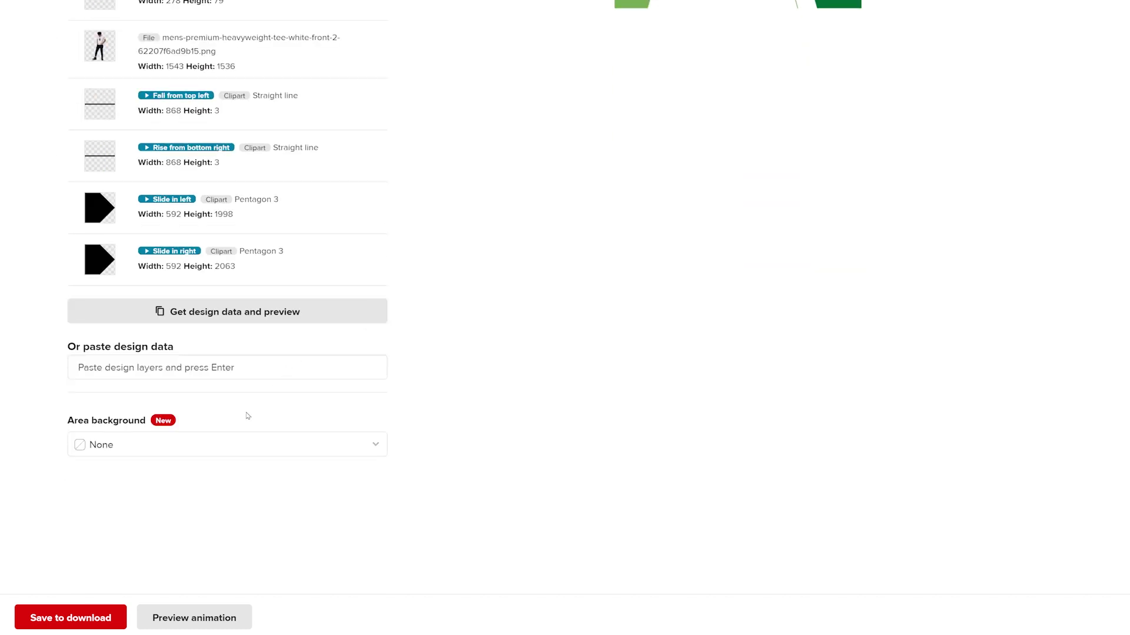
pyautogui.click(228, 445)
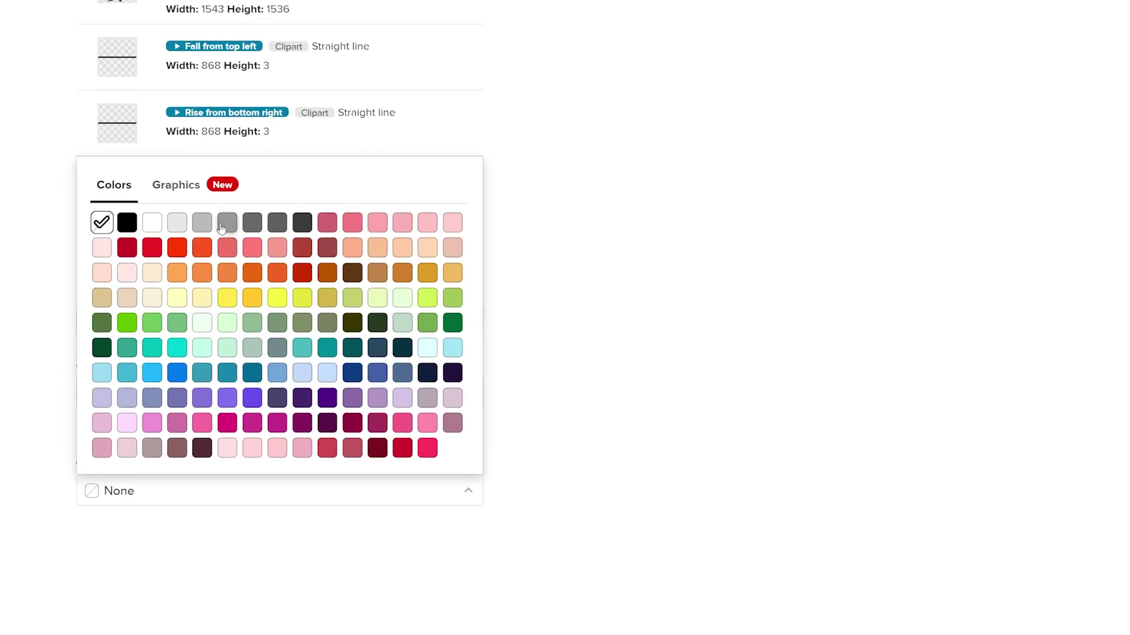
pyautogui.click(157, 205)
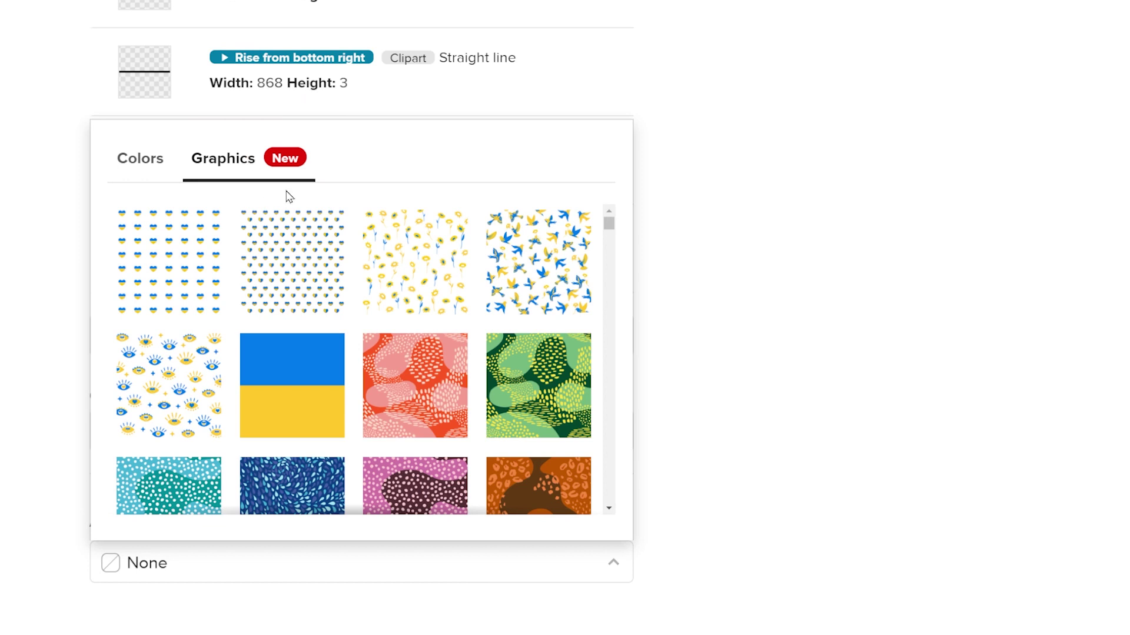
pyautogui.scroll(-15, 609, 229)
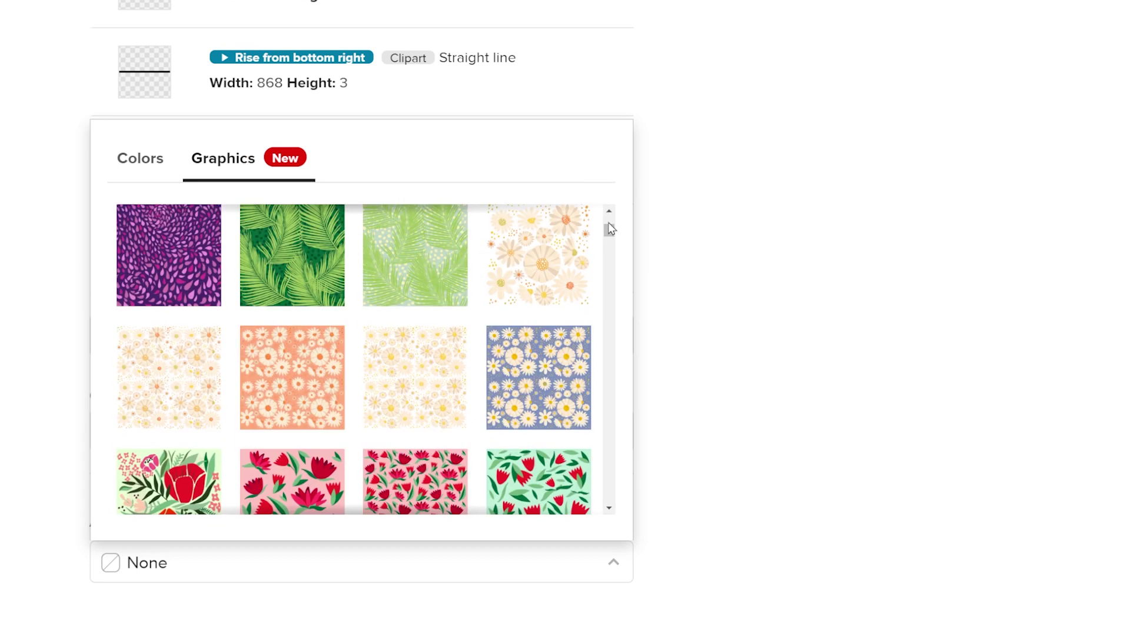
pyautogui.scroll(-10, 612, 228)
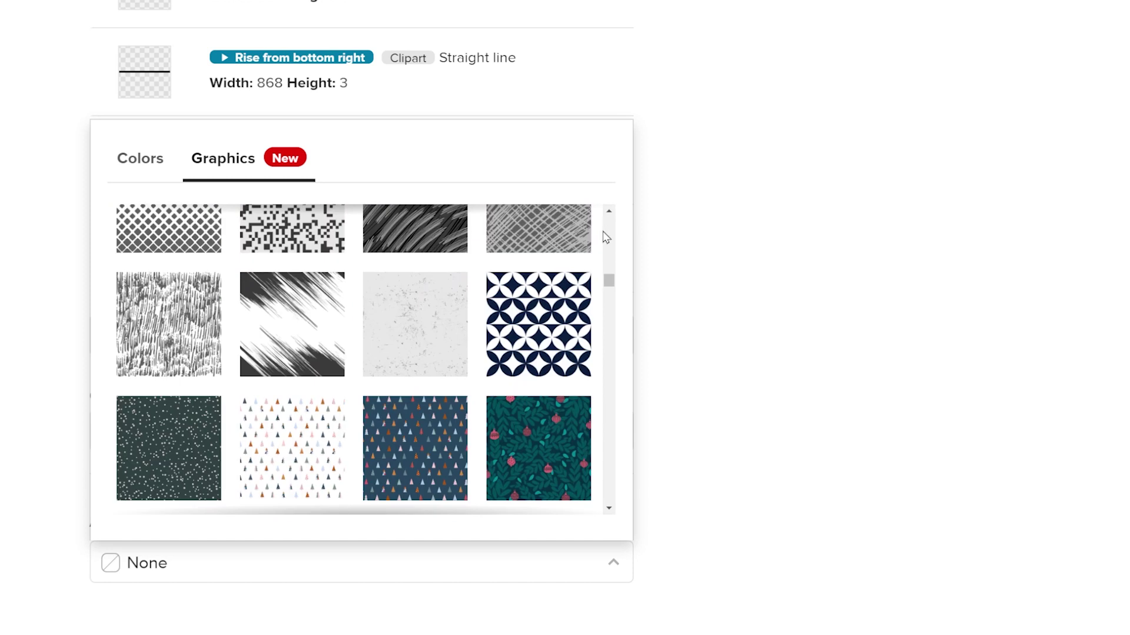
pyautogui.click(429, 325)
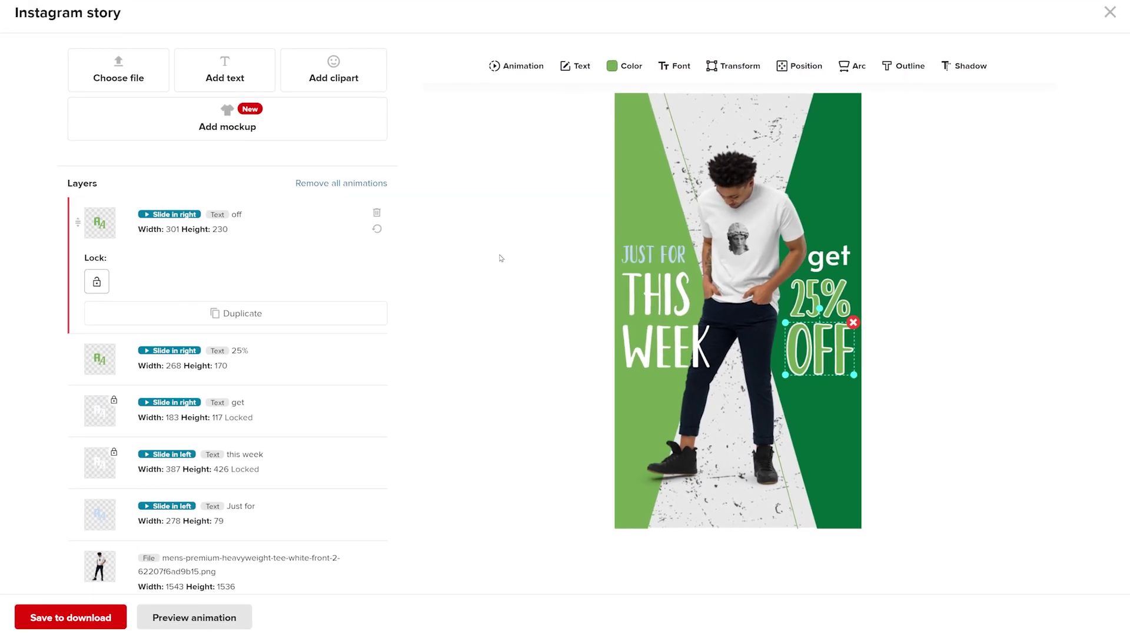
# - Add the woman in jeans mockup from the Tiles Unisex organic cotton t-shirt mockups, shrink and nudge it
pyautogui.click(272, 134)
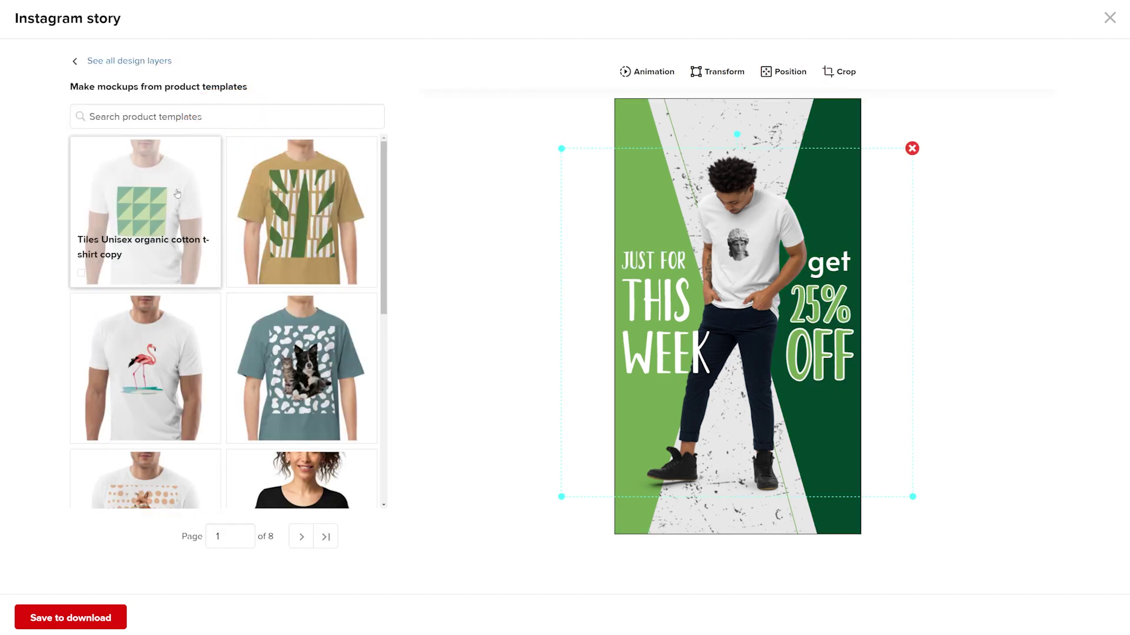
pyautogui.click(147, 217)
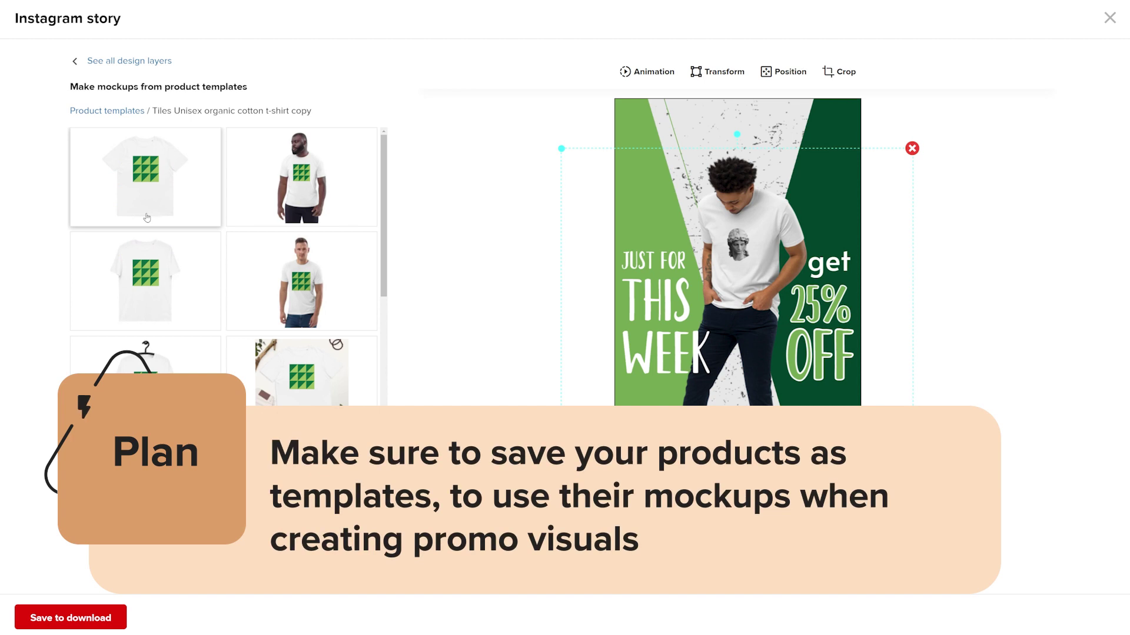
pyautogui.scroll(-5, 378, 199)
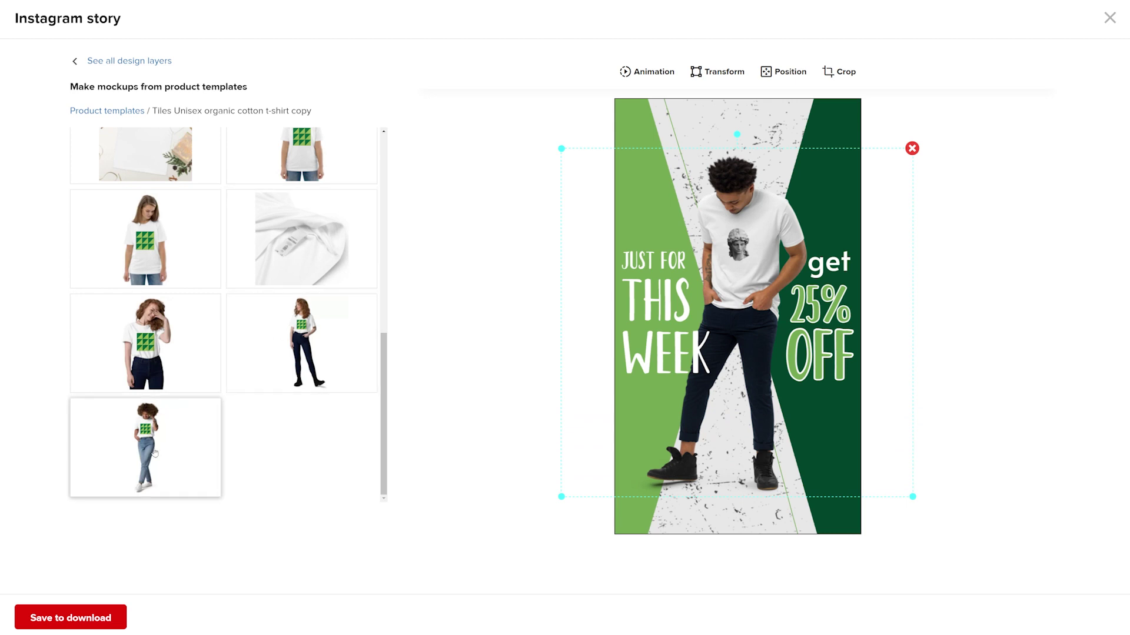
pyautogui.click(154, 452)
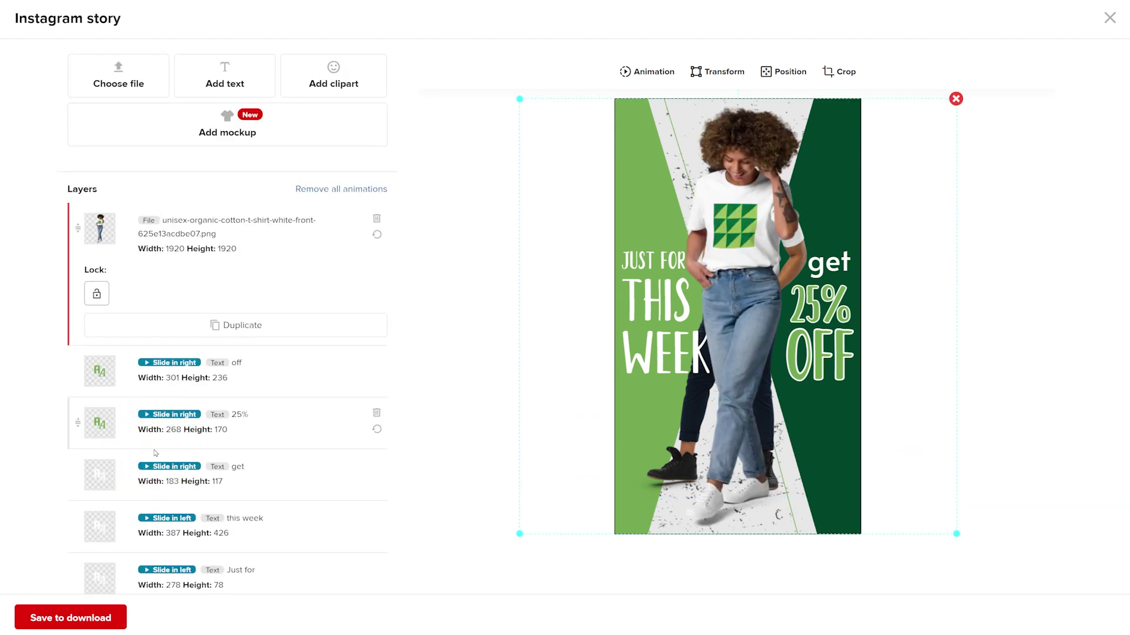
pyautogui.moveTo(523, 106); pyautogui.dragTo(554, 167)
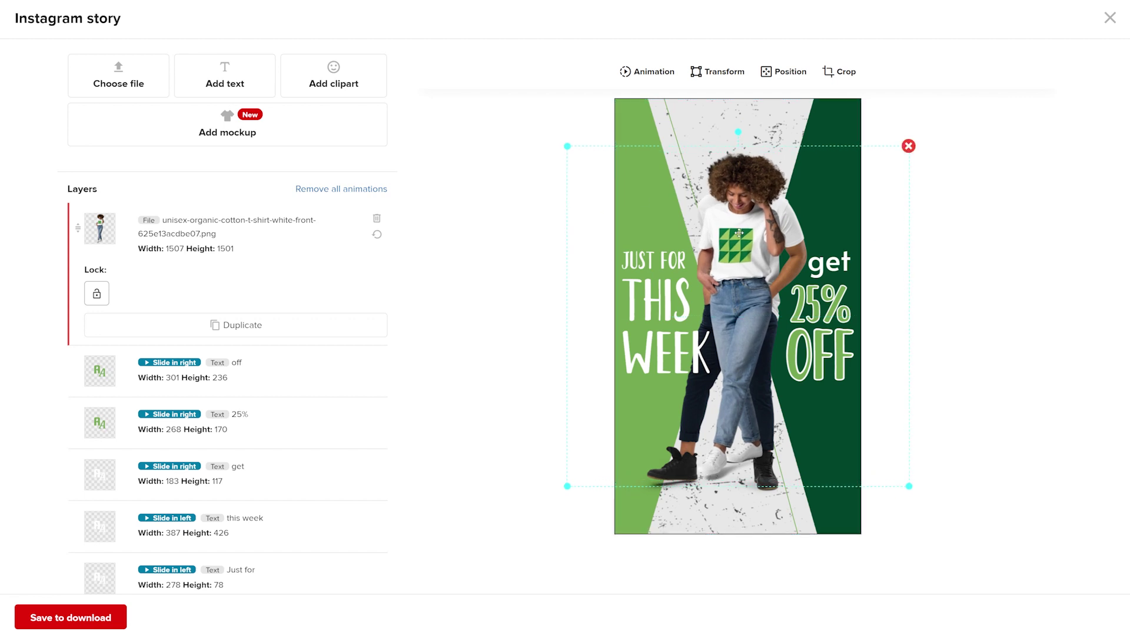
pyautogui.moveTo(739, 233); pyautogui.dragTo(736, 240)
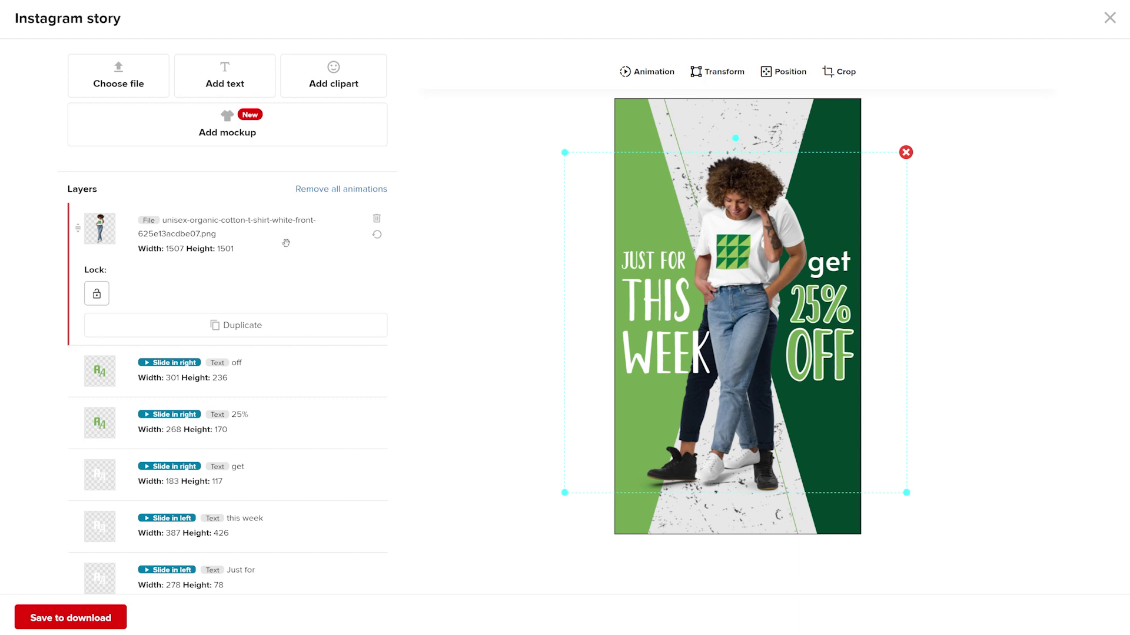
# - Move the woman mockup layer behind all text and delete the old man mockup
pyautogui.moveTo(286, 243); pyautogui.dragTo(305, 572)
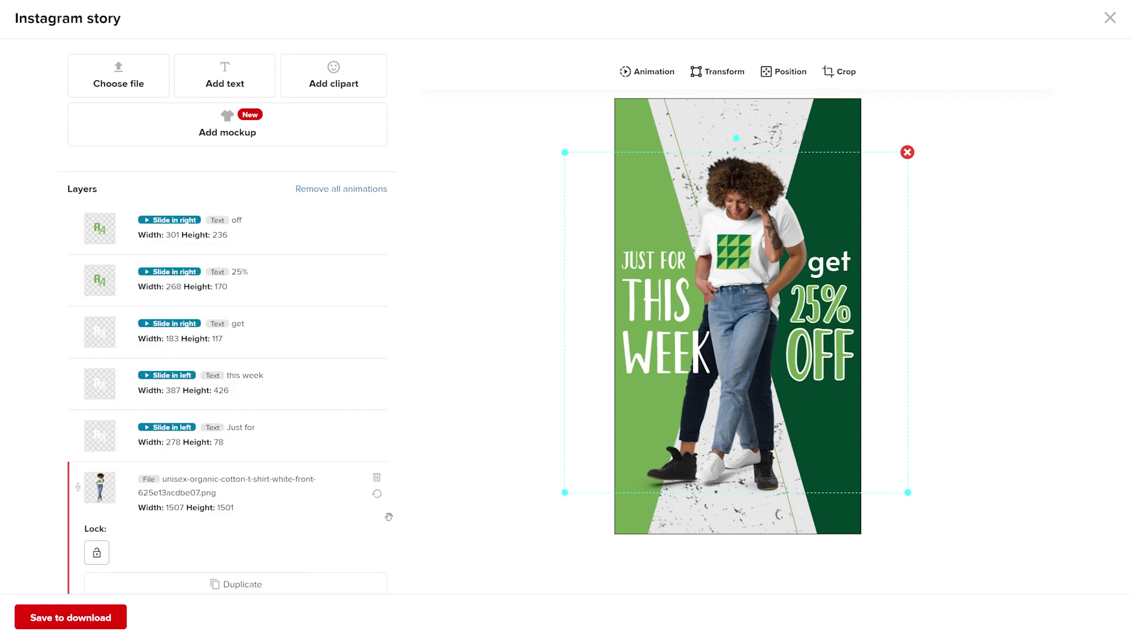
pyautogui.scroll(-4, 447, 473)
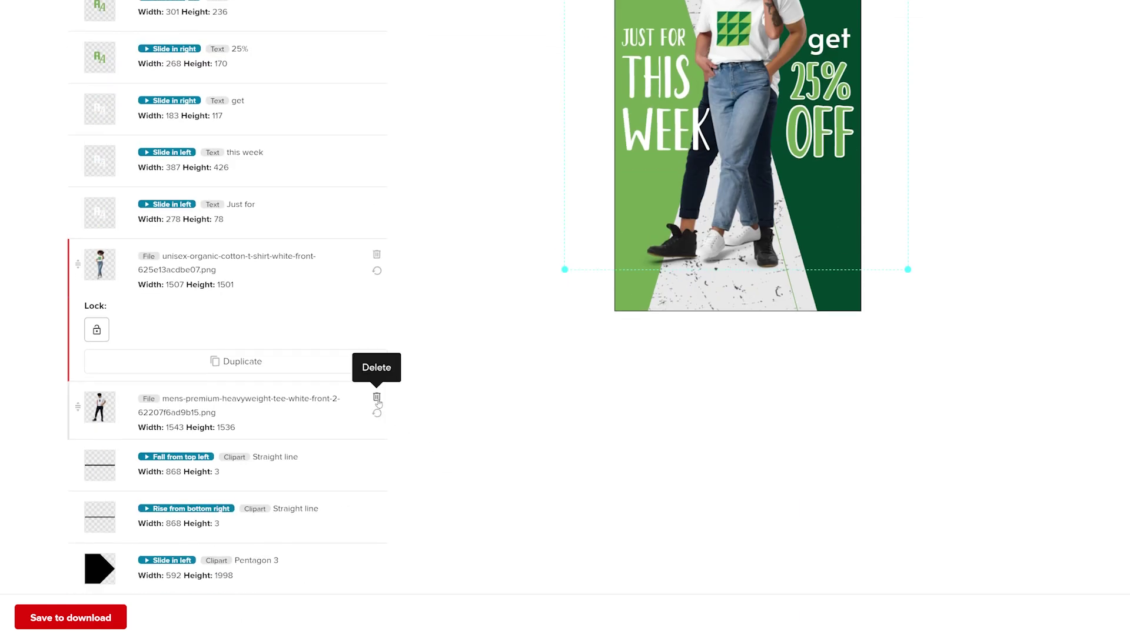
pyautogui.click(377, 399)
pyautogui.scroll(4, 483, 387)
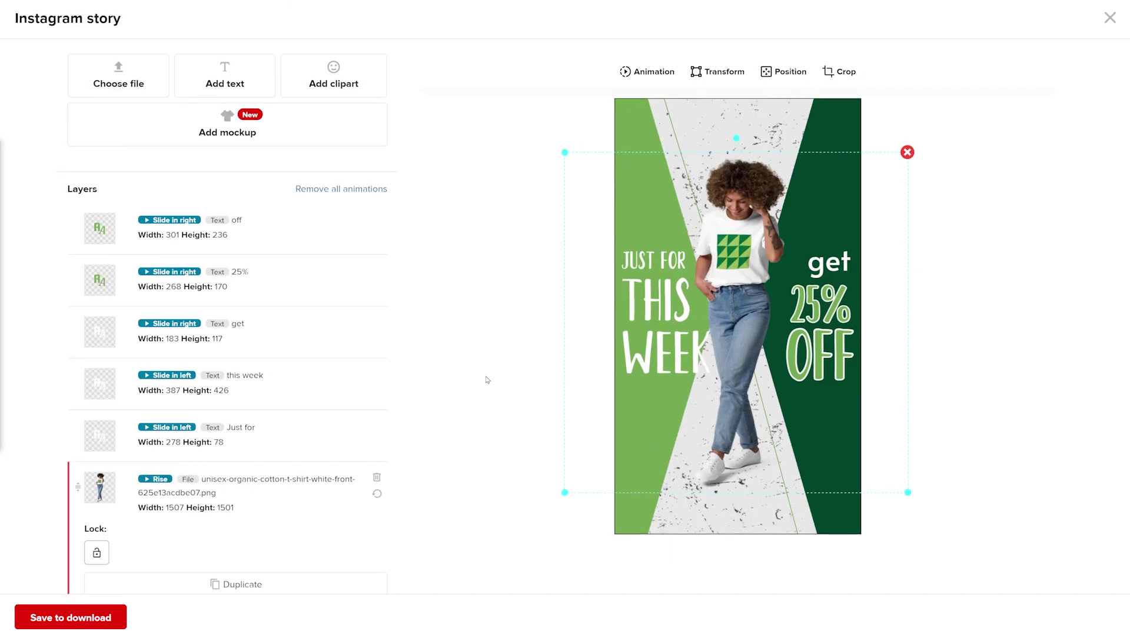
pyautogui.click(648, 73)
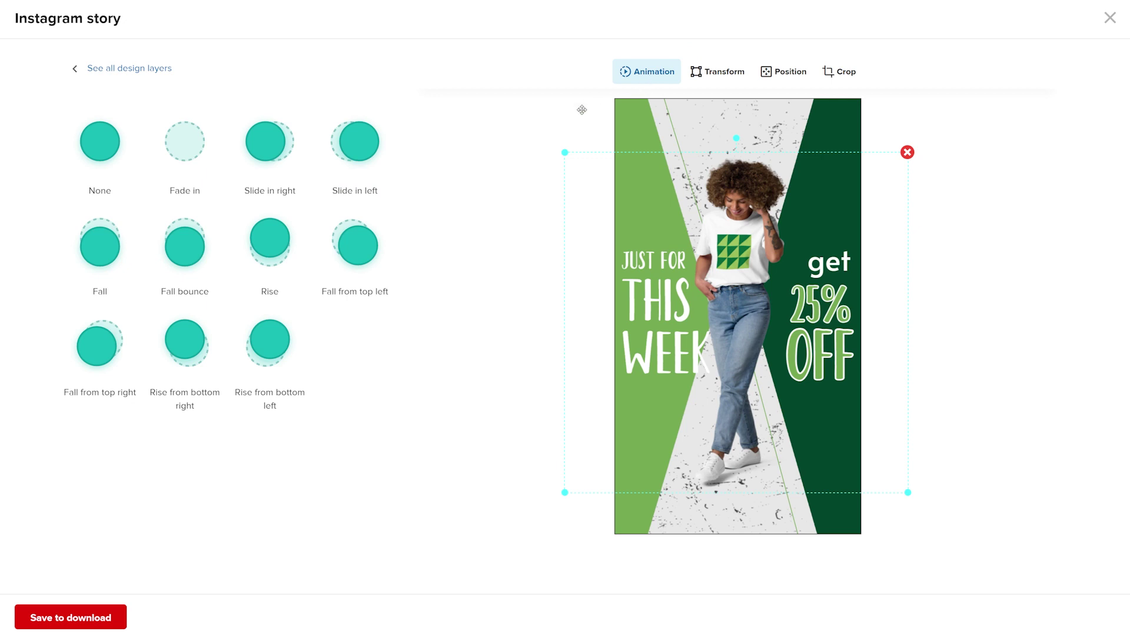
# - Apply the Rise entrance animation to the woman mockup, preview the story, and save it
pyautogui.click(201, 168)
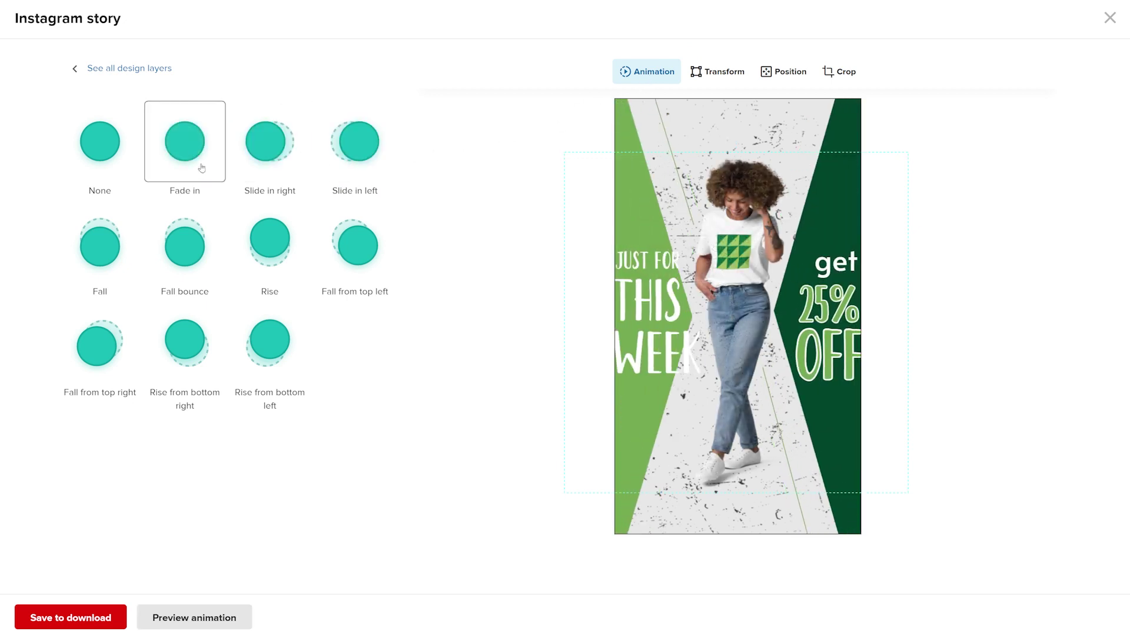
pyautogui.click(259, 165)
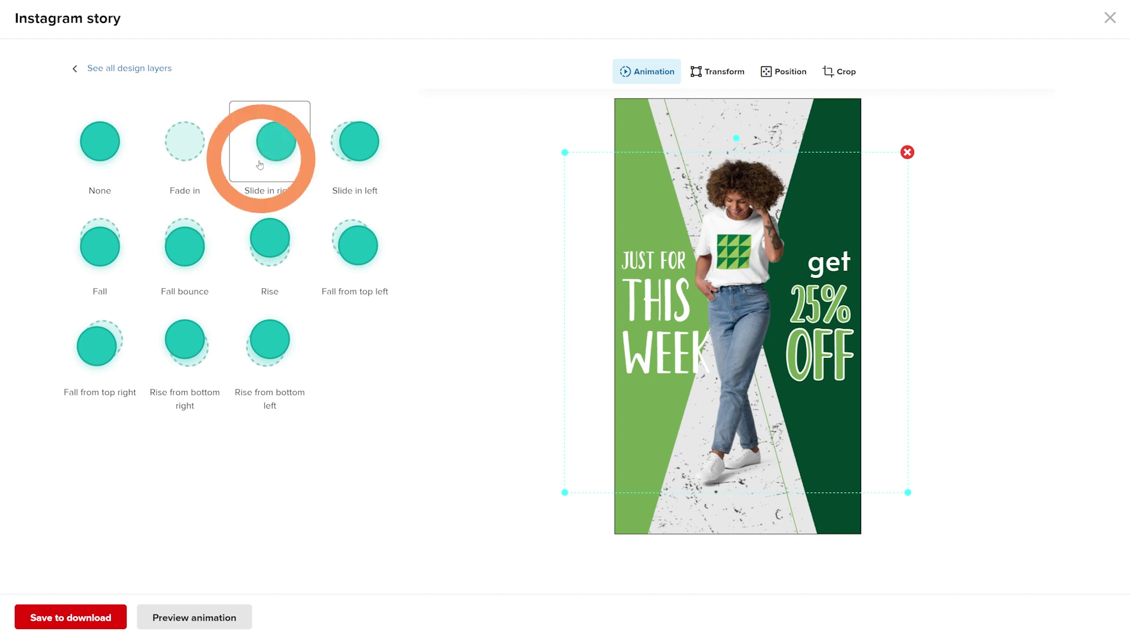
pyautogui.click(277, 249)
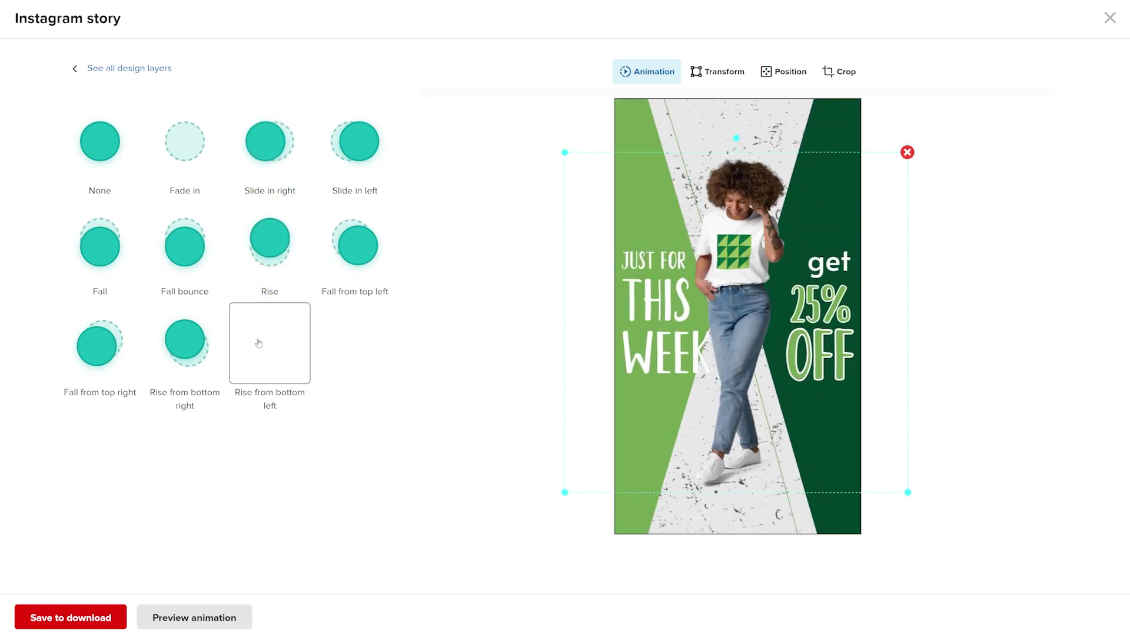
pyautogui.click(200, 628)
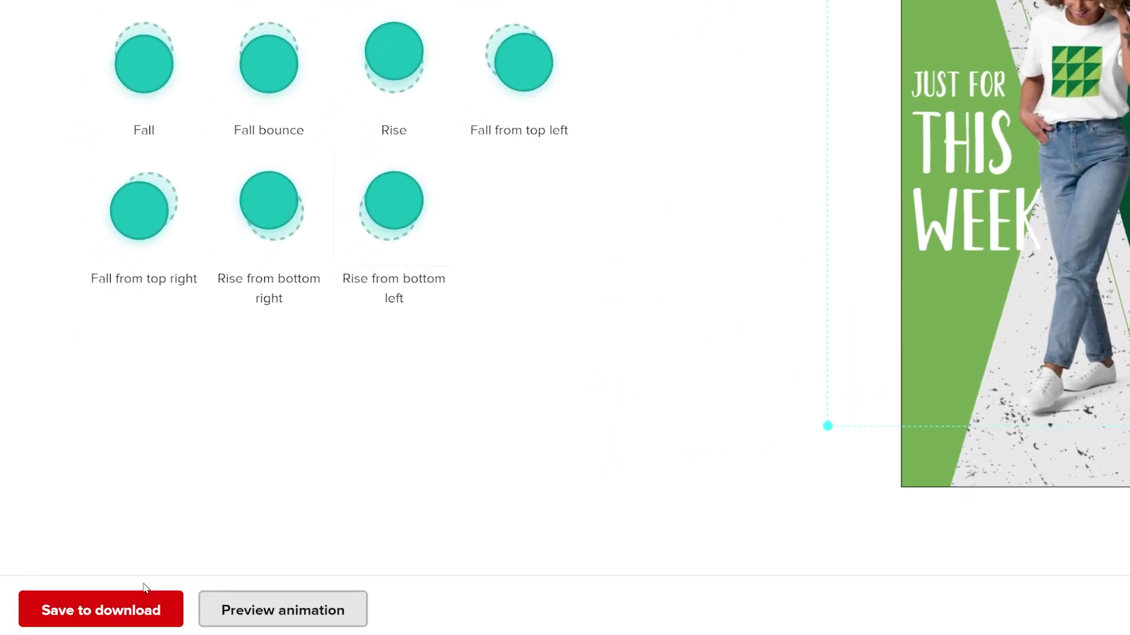
pyautogui.click(94, 614)
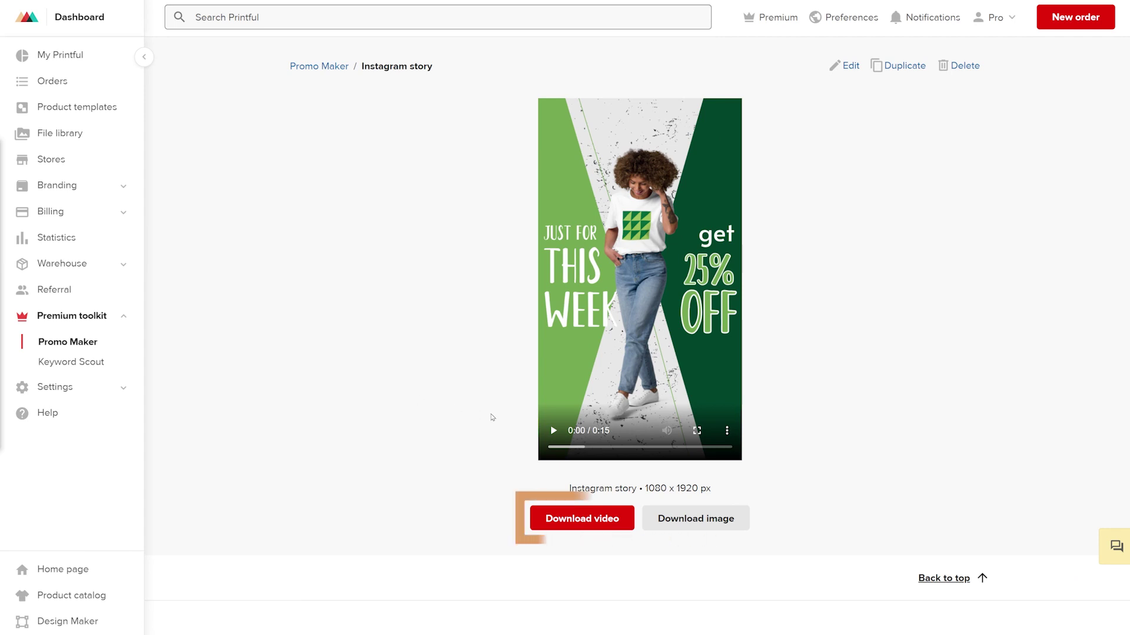
# - Play the saved 15-second story video, then make a duplicate of the promo
pyautogui.click(553, 430)
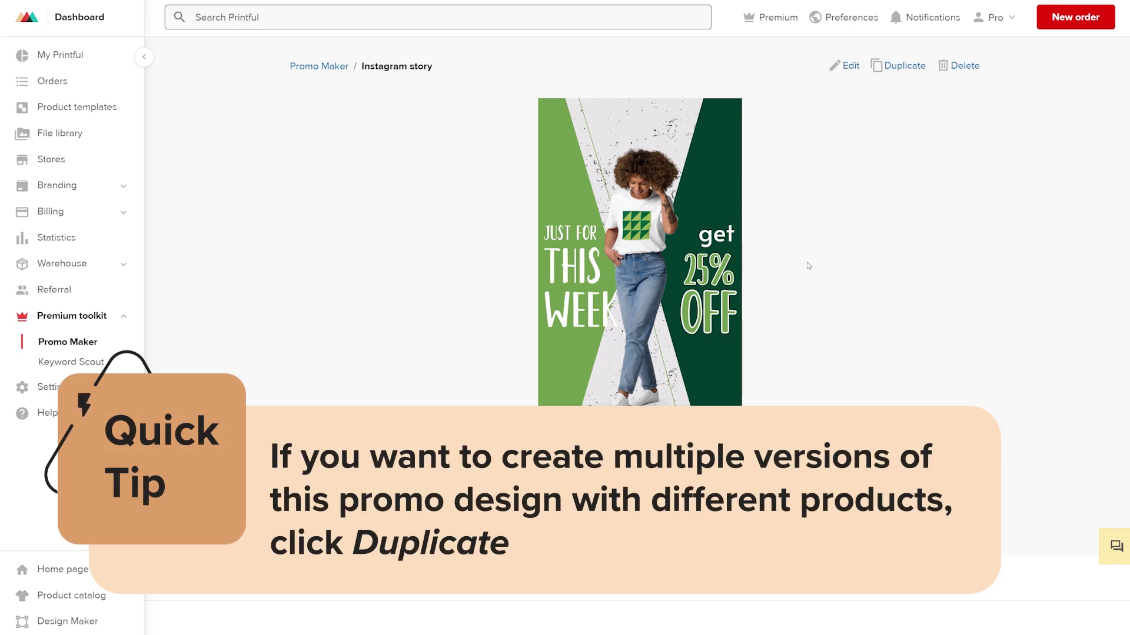
pyautogui.click(898, 66)
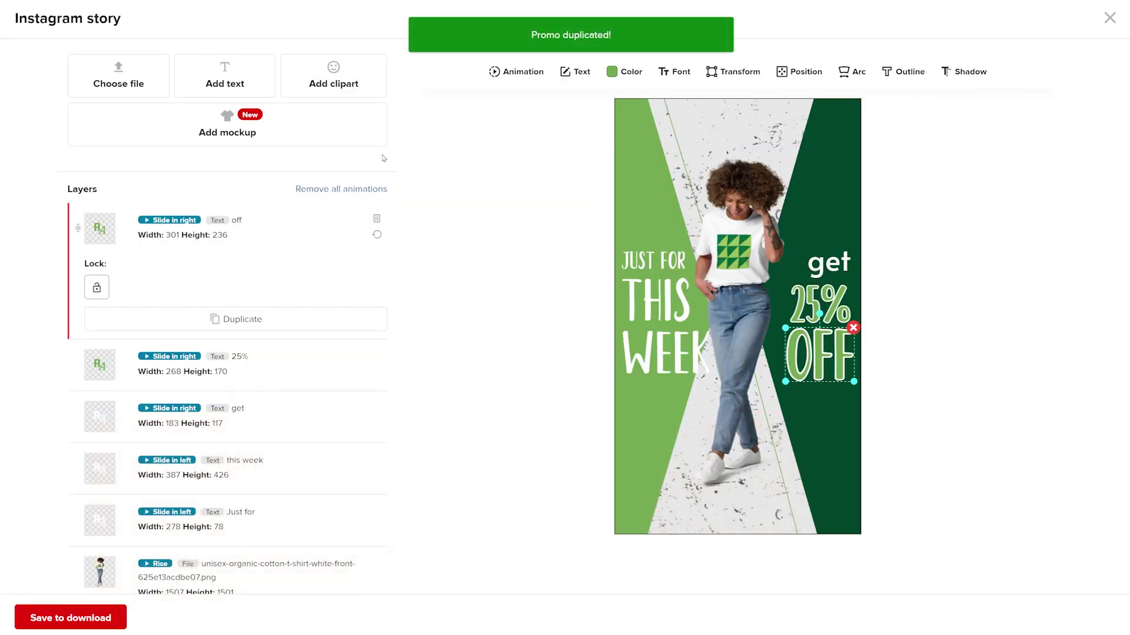
# - Add the full-body man mockup wearing the Abstract Pattern Men's premium heavyweight tee
pyautogui.click(258, 137)
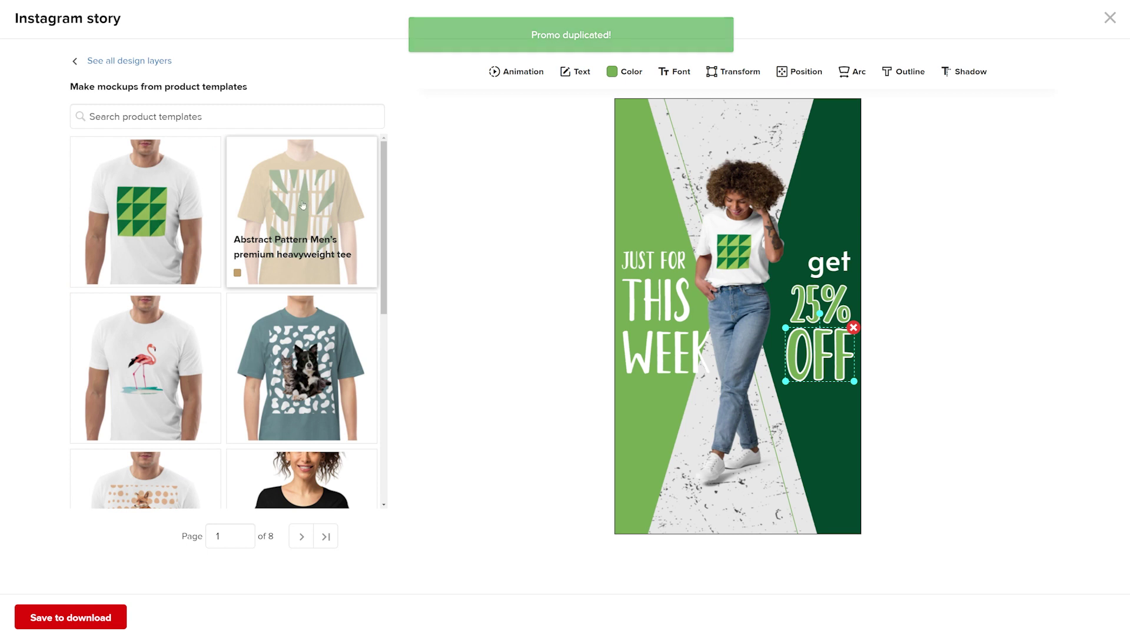
pyautogui.click(304, 207)
pyautogui.scroll(-10, 304, 210)
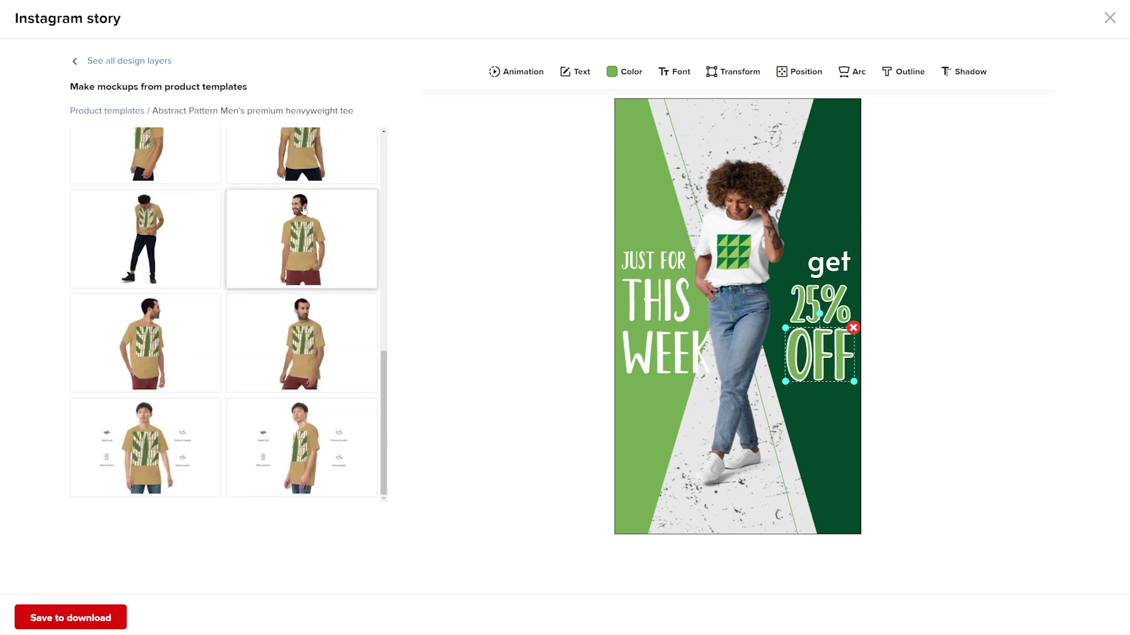
pyautogui.click(168, 244)
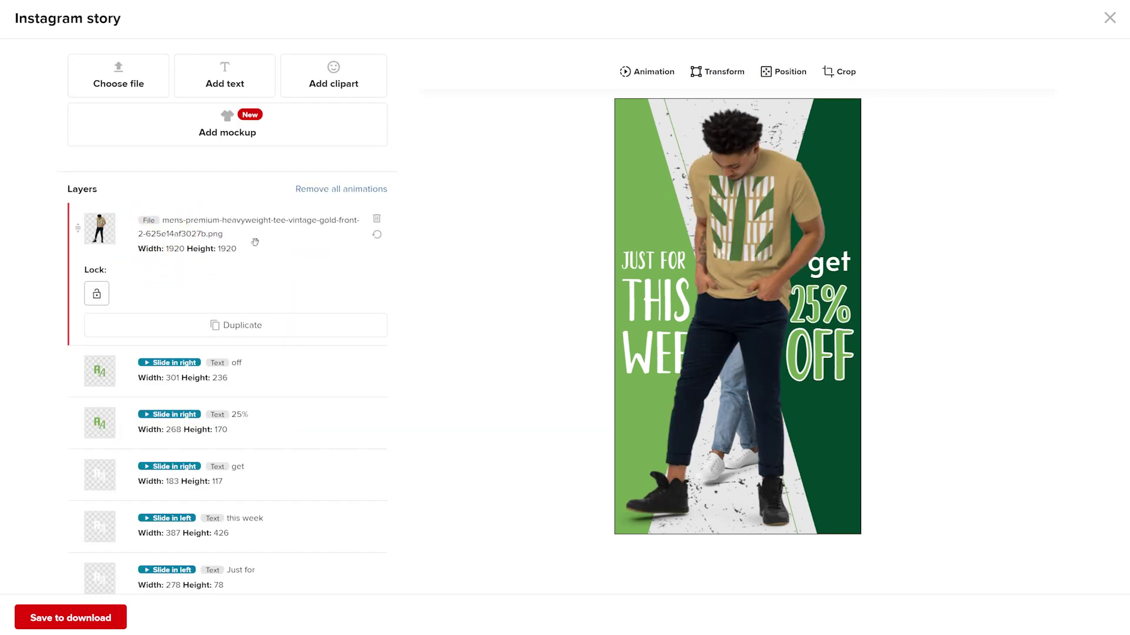
# - Shrink the man to 1438 by 1433, place him behind the text, delete the woman, and save
pyautogui.click(713, 221)
pyautogui.moveTo(520, 100); pyautogui.dragTo(570, 161)
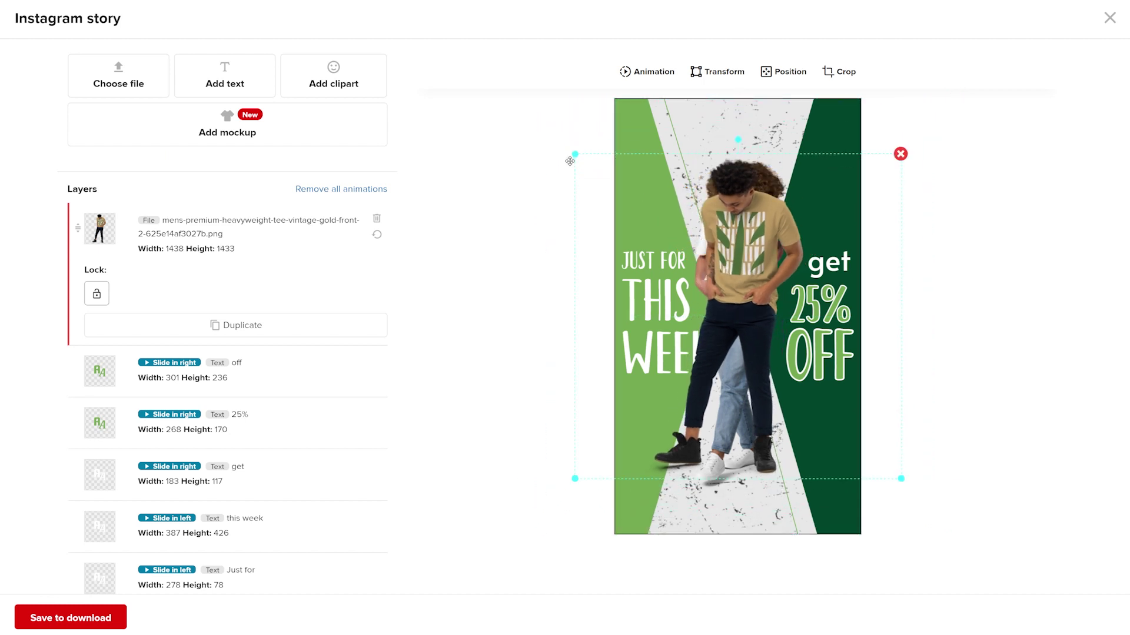
pyautogui.moveTo(283, 243); pyautogui.dragTo(239, 572)
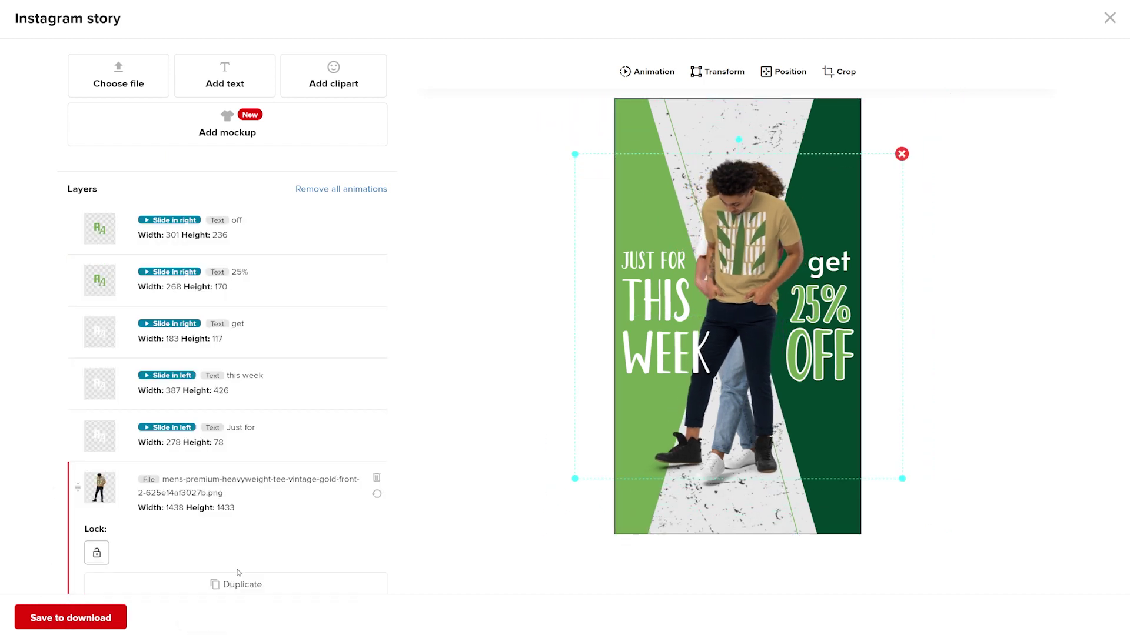
pyautogui.scroll(-3, 451, 521)
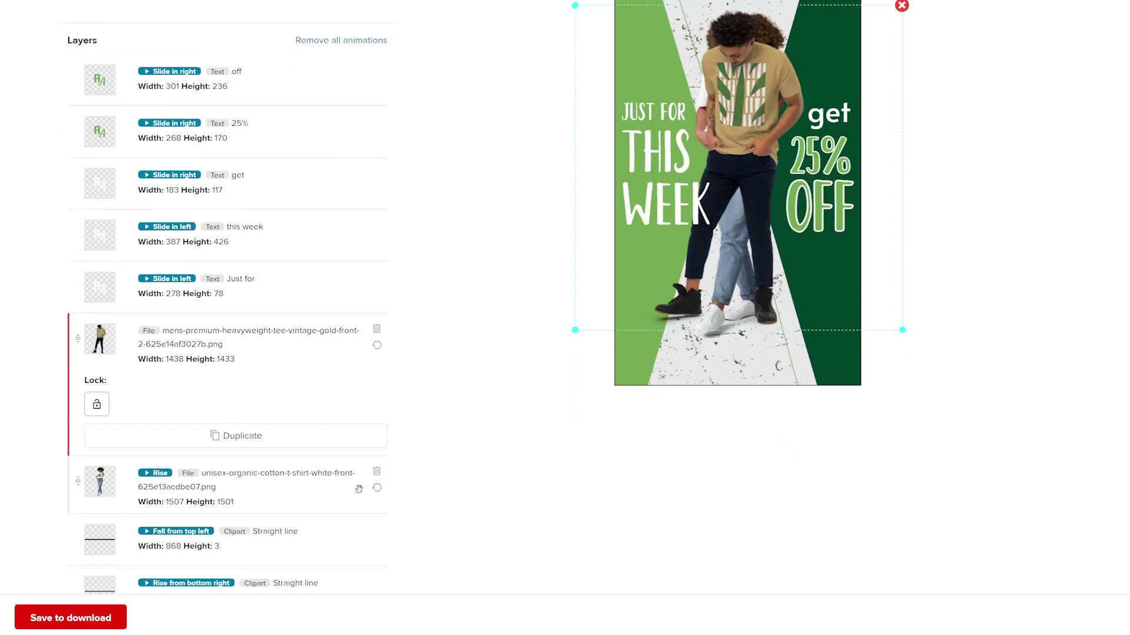
pyautogui.click(377, 474)
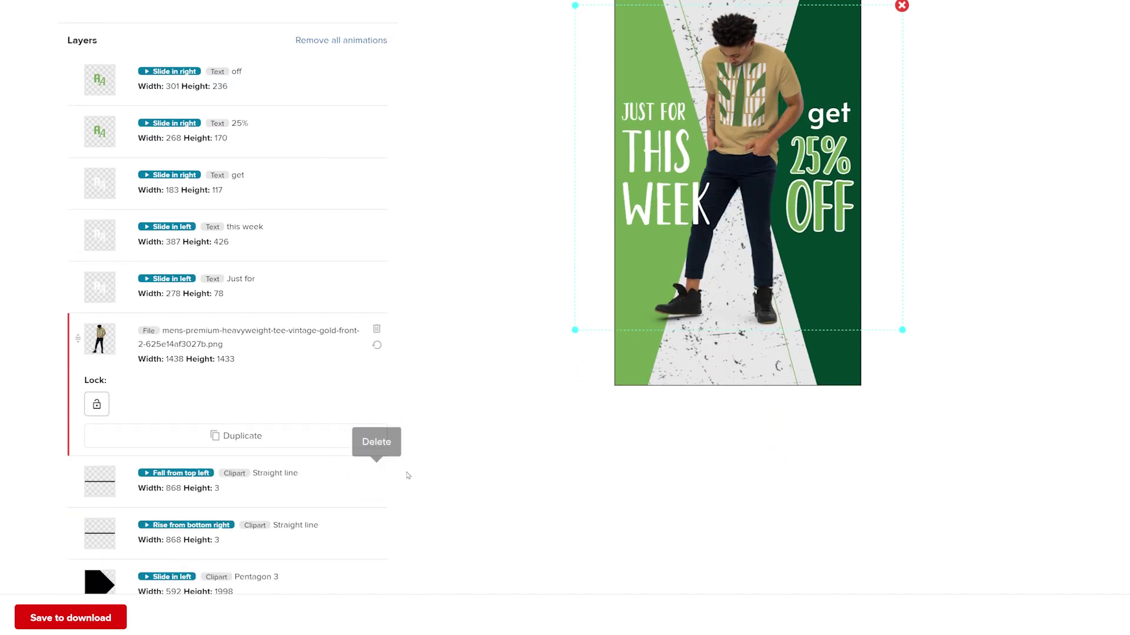
pyautogui.scroll(3, 481, 451)
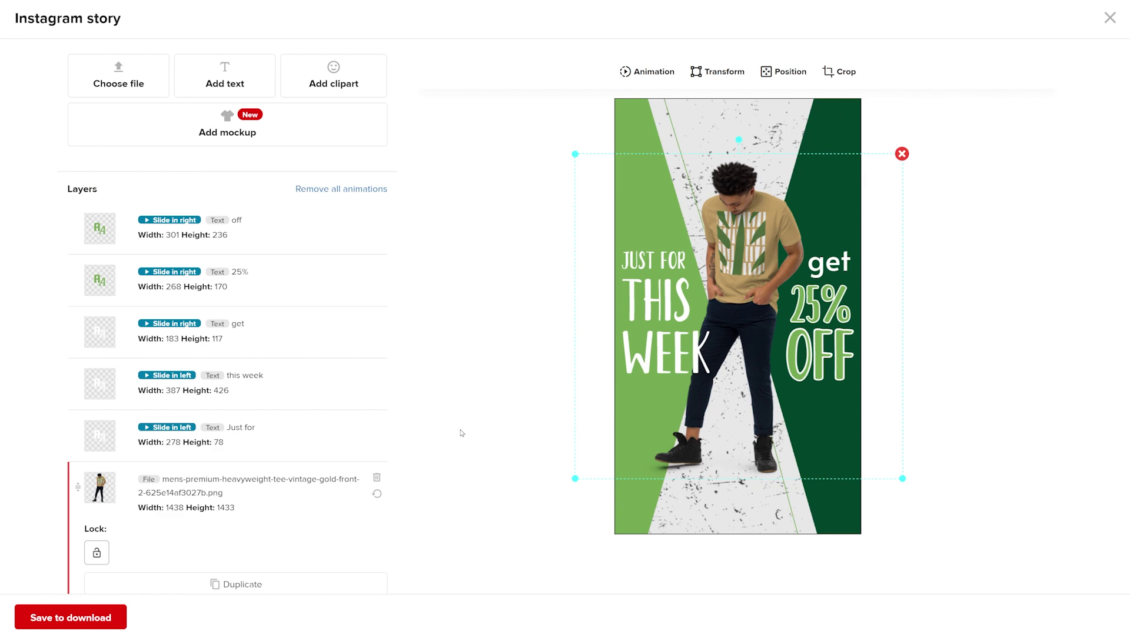
pyautogui.click(106, 618)
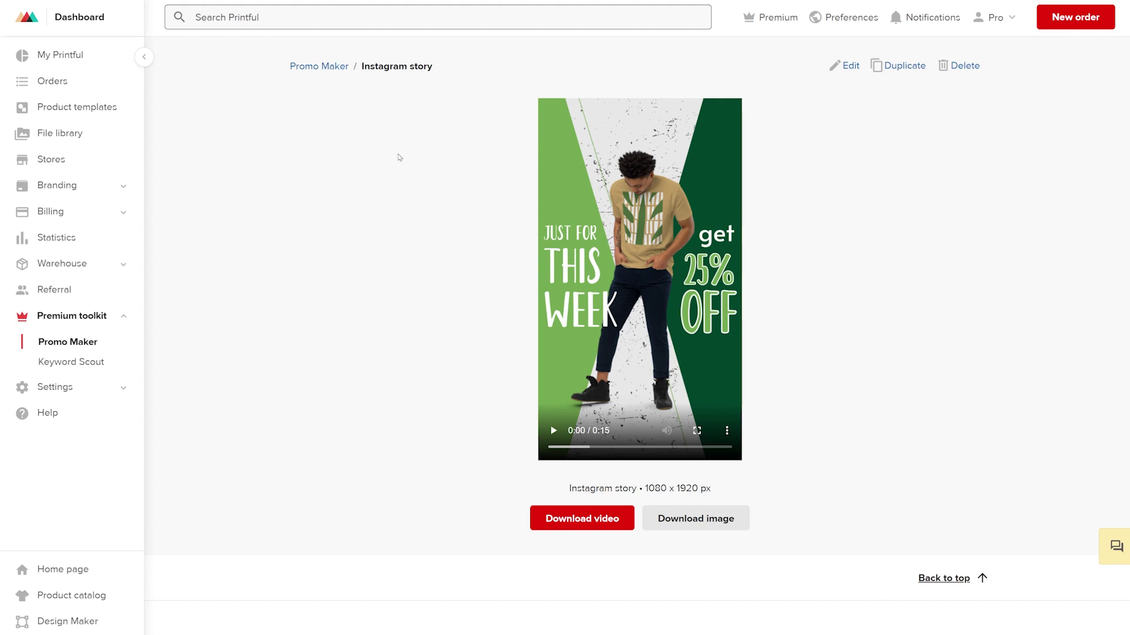
# - Return to My promos and view the second Instagram story, the original with the woman
pyautogui.click(335, 67)
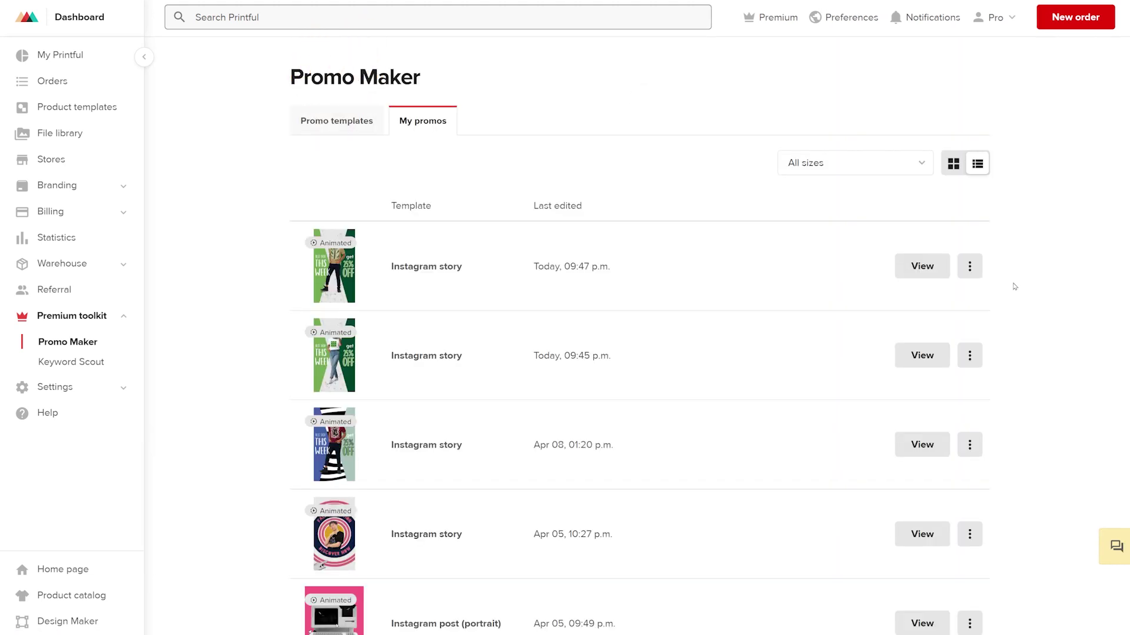
pyautogui.click(941, 363)
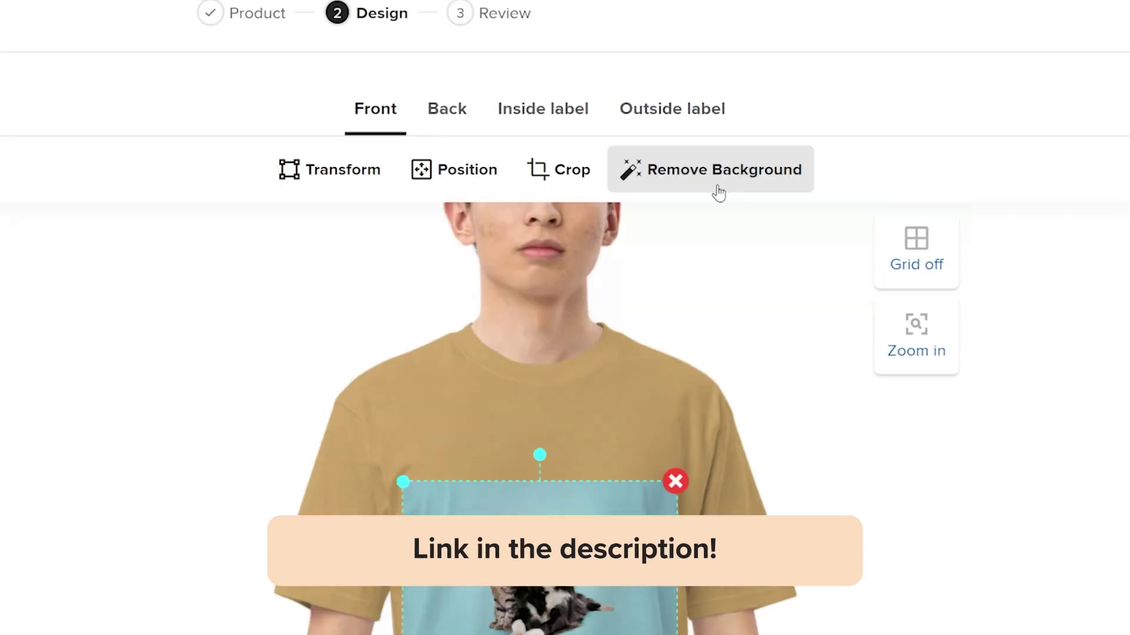
# - Apply Remove background to the pet image on the tan heavyweight tee
pyautogui.click(719, 193)
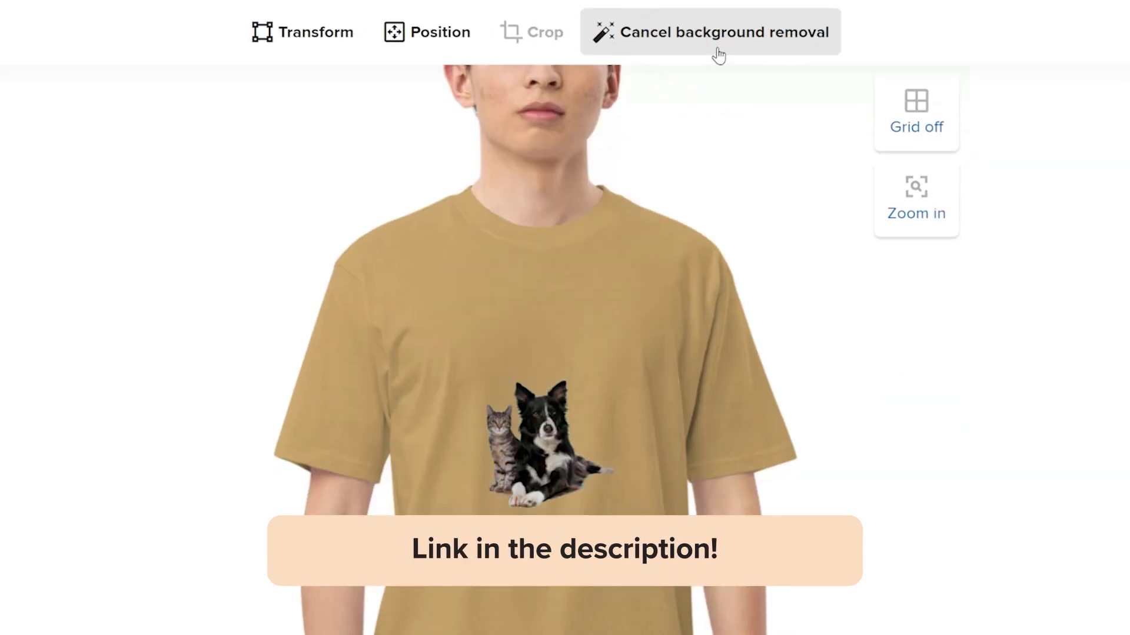